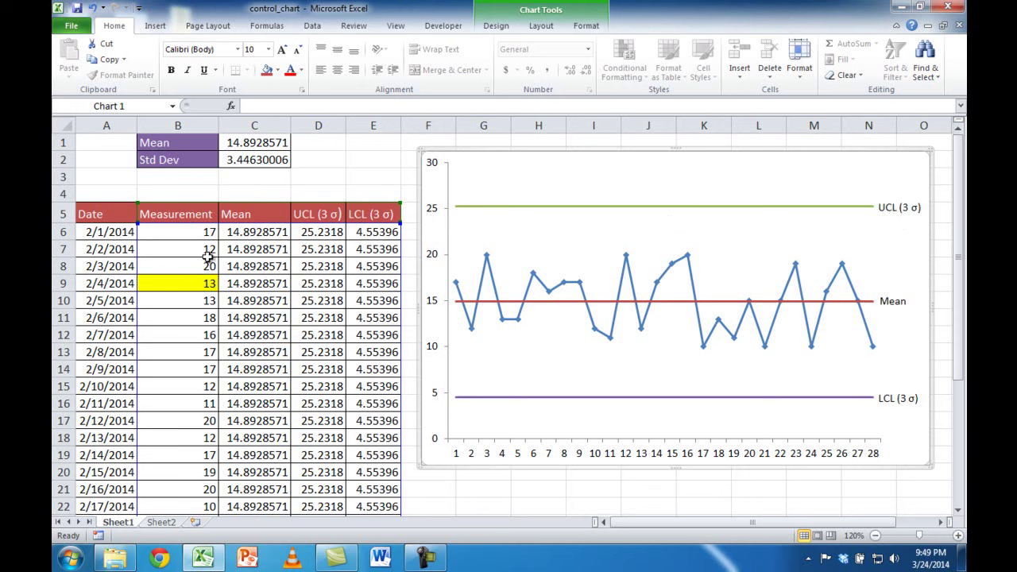
# Try a value of 100 for the 2/4/2014 measurement in B9 and undo the change
pyautogui.click(205, 283)
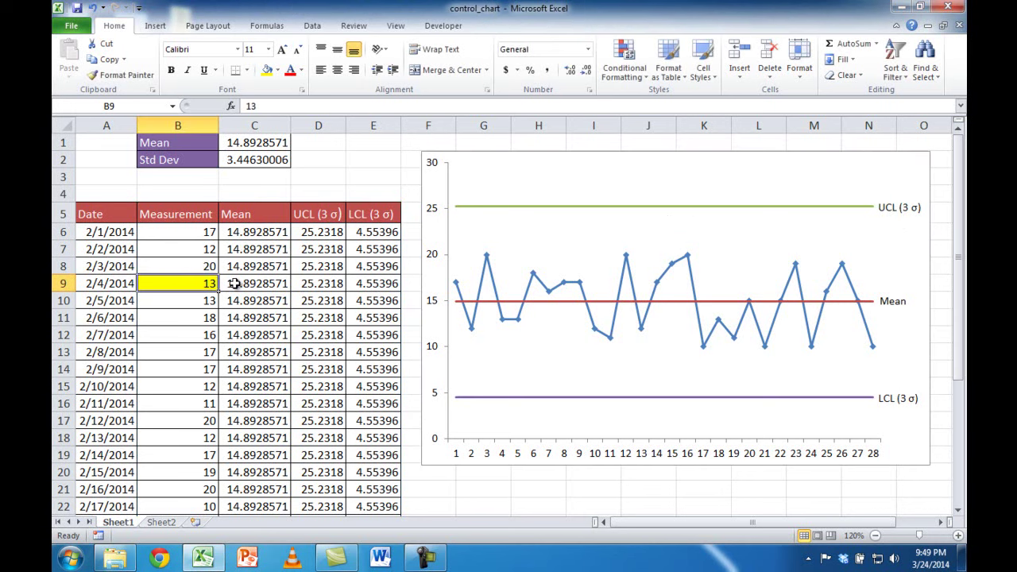
pyautogui.write('1')
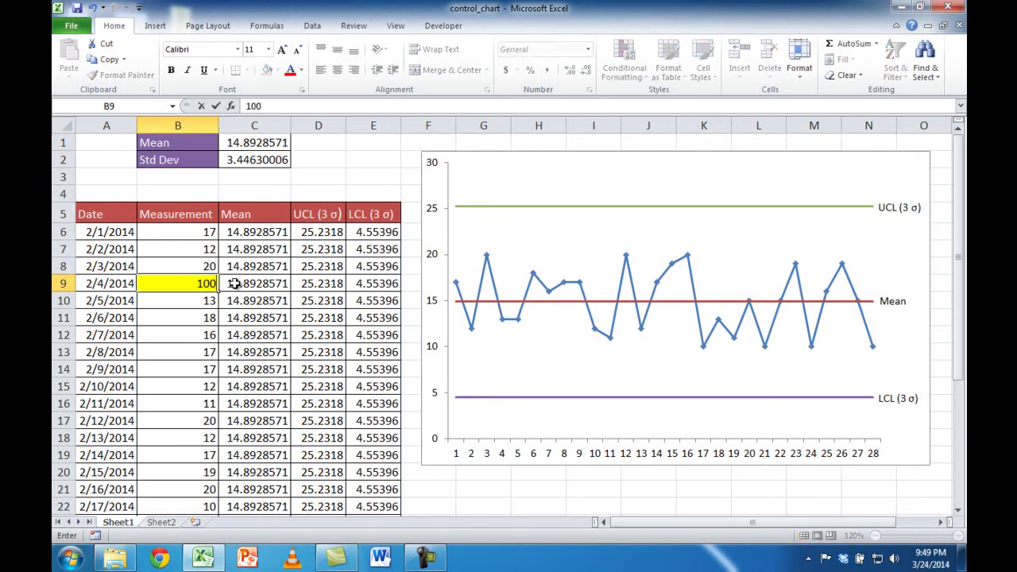
pyautogui.press('Return')
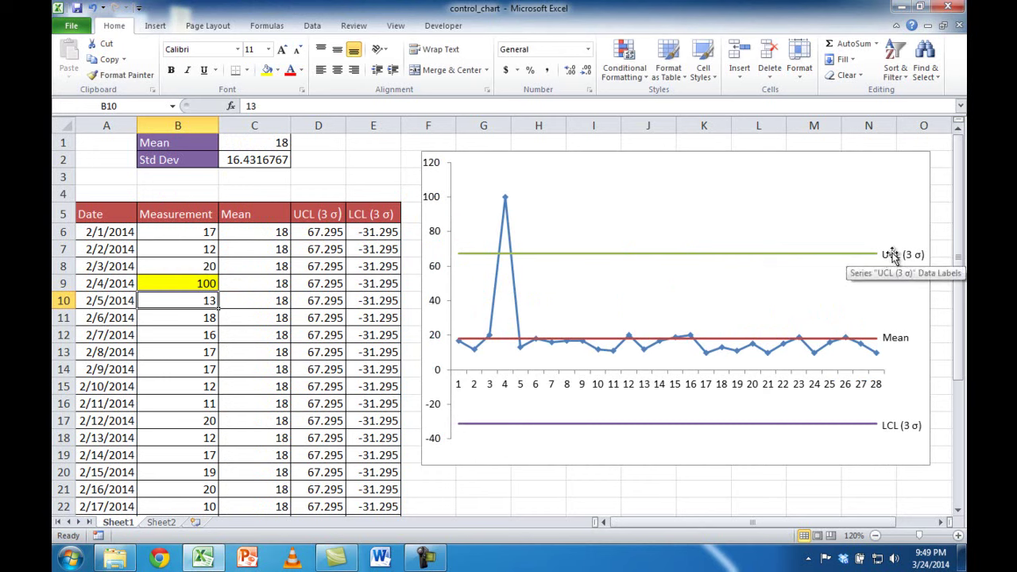
pyautogui.click(200, 283)
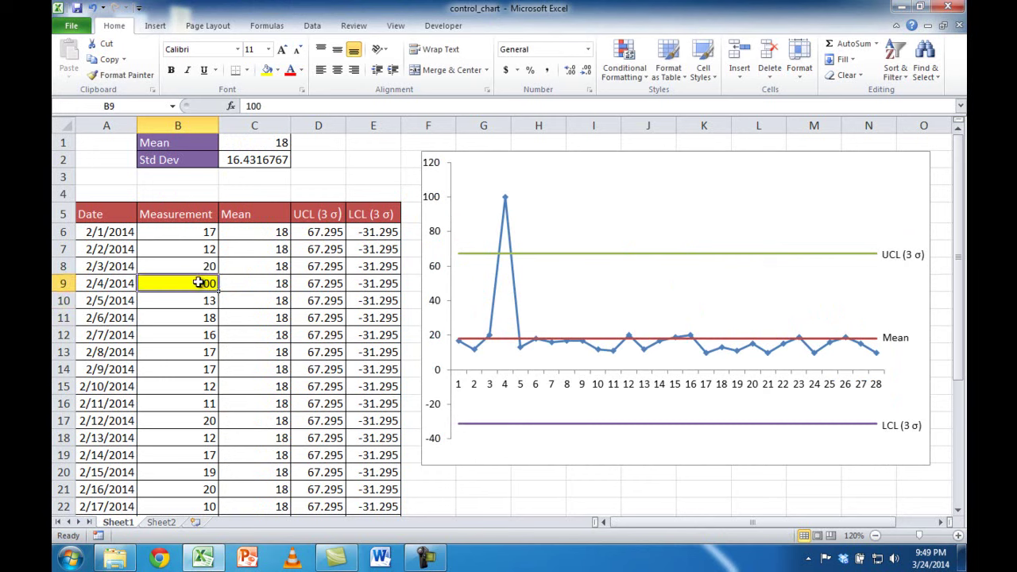
pyautogui.hotkey('ctrl', 'z')
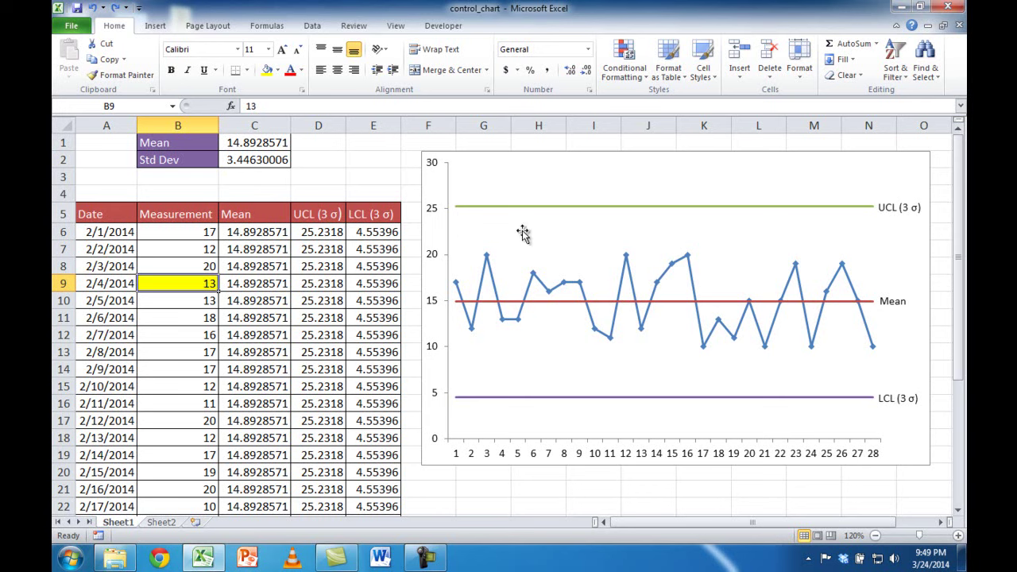
# Copy the Date and Measurement columns with their headers, A5:B33, from Sheet1 to Sheet2 starting at cell A6
pyautogui.moveTo(86, 216); pyautogui.dragTo(183, 215)
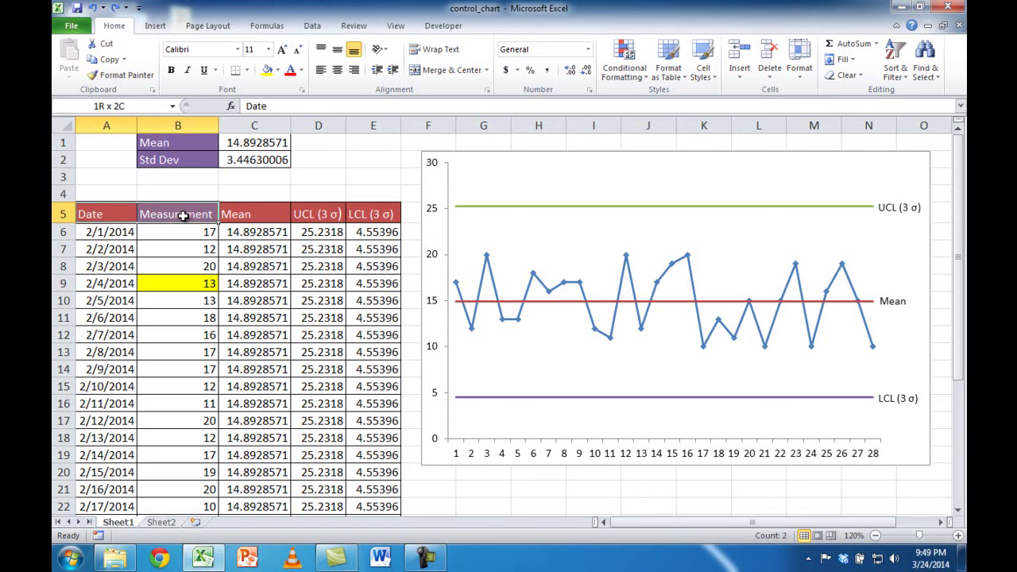
pyautogui.moveTo(181, 219); pyautogui.dragTo(181, 477)
pyautogui.hotkey('ctrl', 'c')
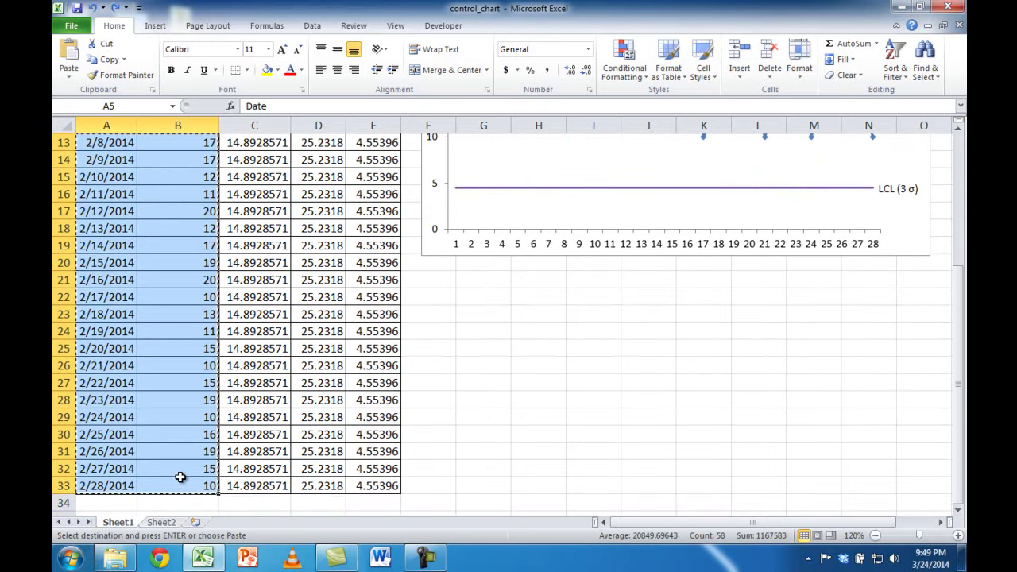
pyautogui.click(170, 523)
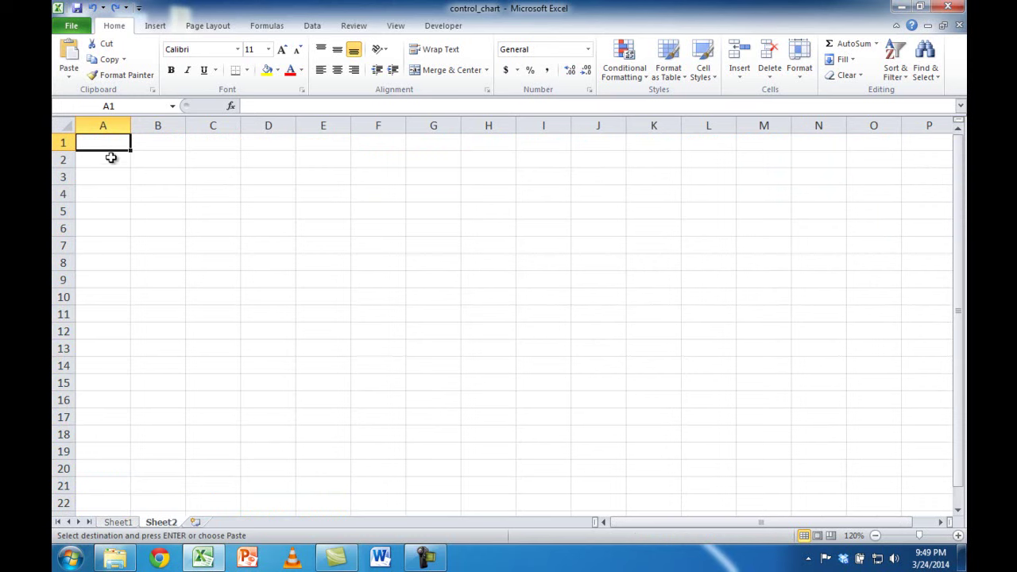
pyautogui.click(104, 230)
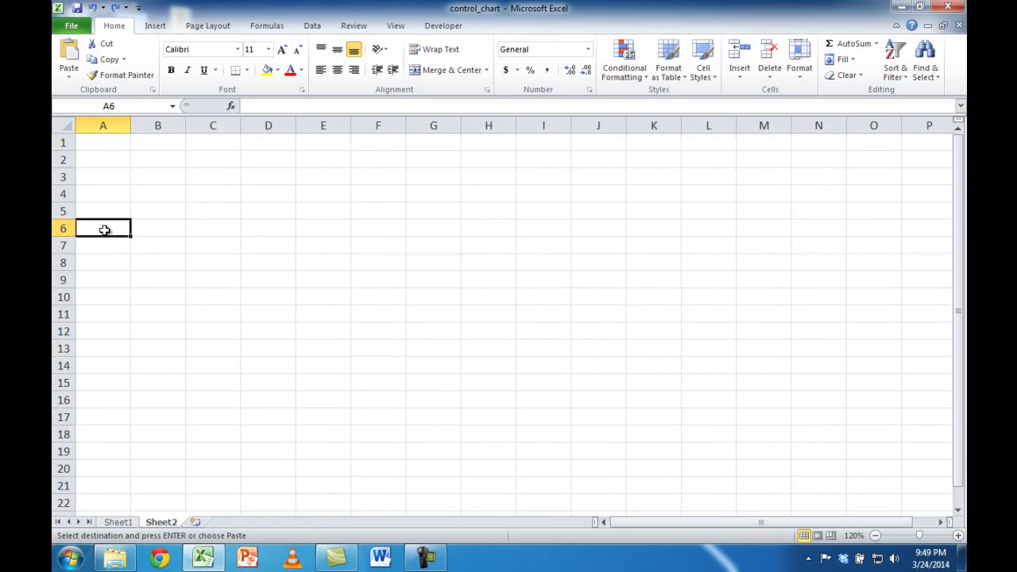
pyautogui.hotkey('ctrl', 'v')
# Autofit columns A and B on Sheet2 so the dates and the Measurement header fit
pyautogui.moveTo(131, 125); pyautogui.dragTo(130, 125)
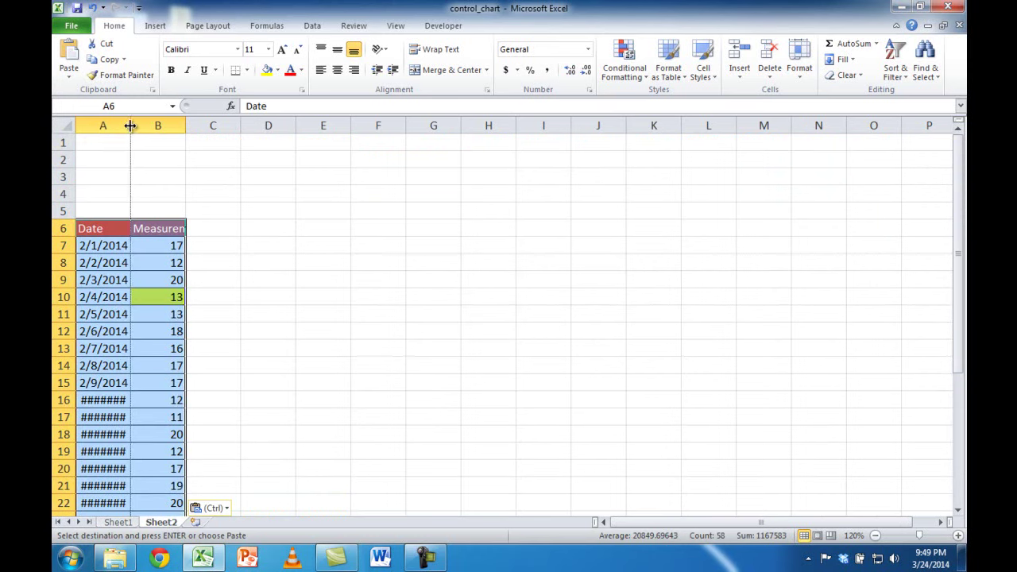
pyautogui.doubleClick(131, 126)
pyautogui.doubleClick(192, 126)
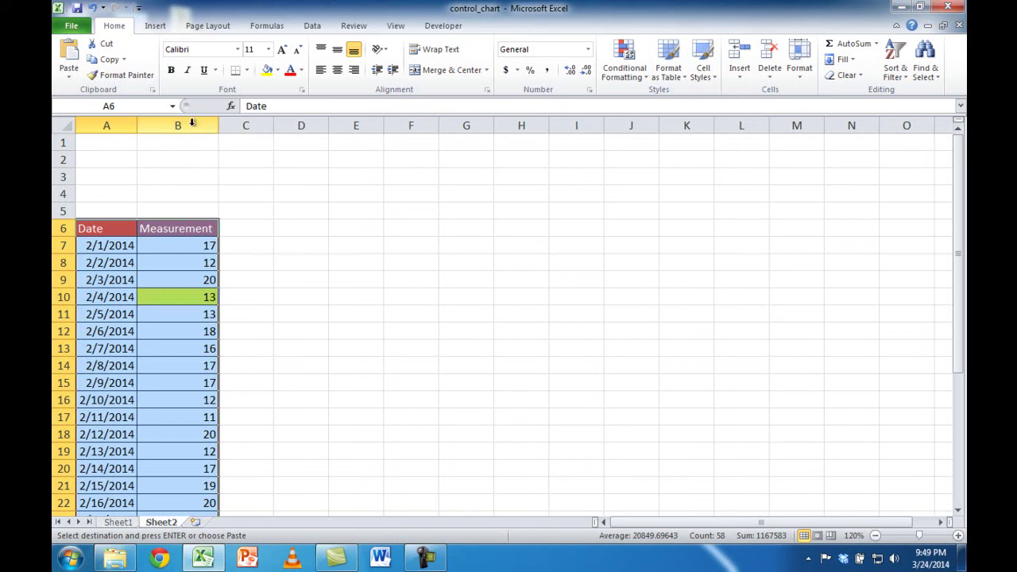
# Copy the Mean and Std Dev labels from B1:B2 on Sheet1 to cell B1 on Sheet2
pyautogui.click(119, 522)
pyautogui.scroll(4, 526, 187)
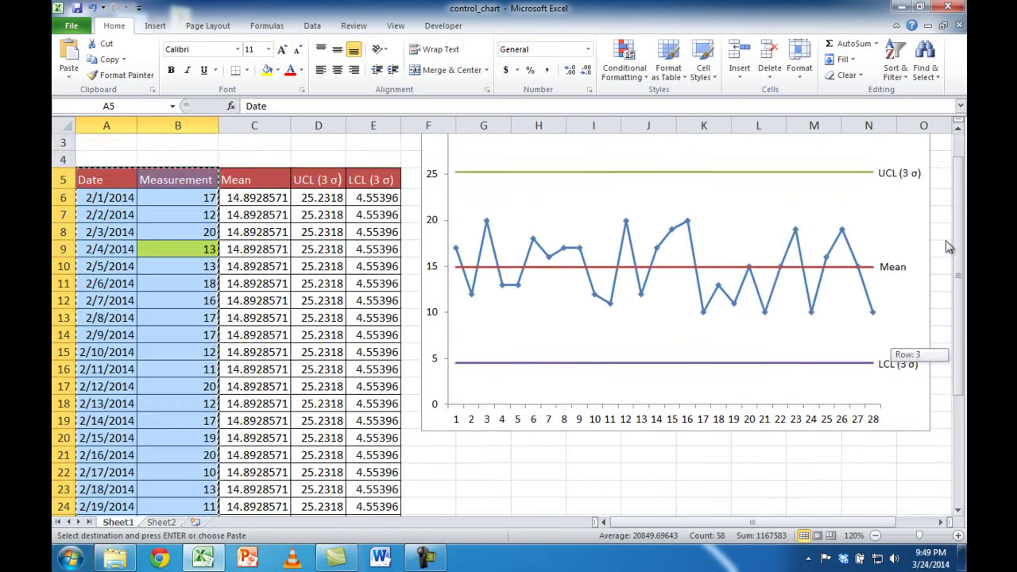
pyautogui.moveTo(159, 143); pyautogui.dragTo(191, 162)
pyautogui.hotkey('ctrl', 'c')
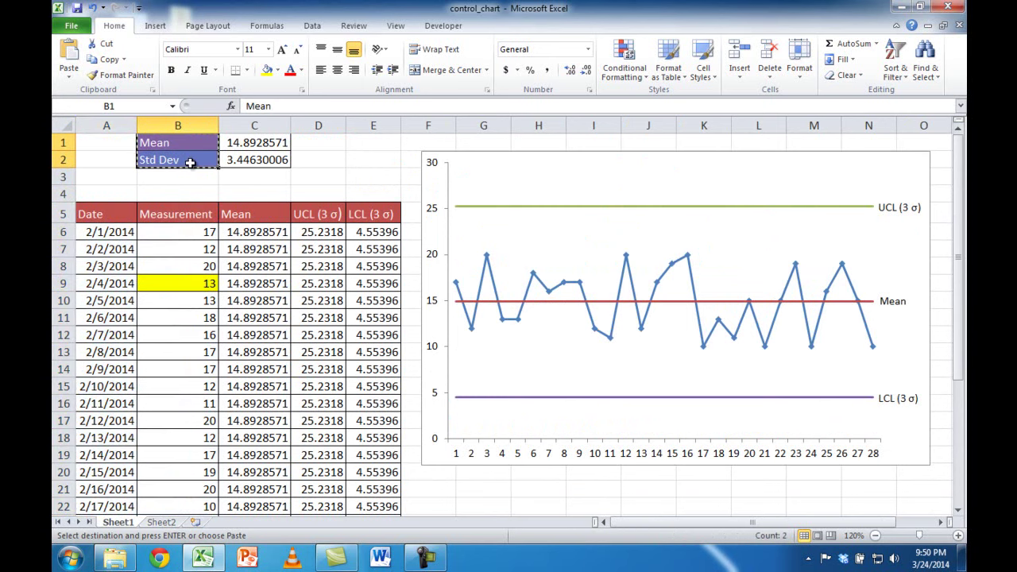
pyautogui.click(161, 522)
pyautogui.click(175, 141)
pyautogui.hotkey('ctrl', 'v')
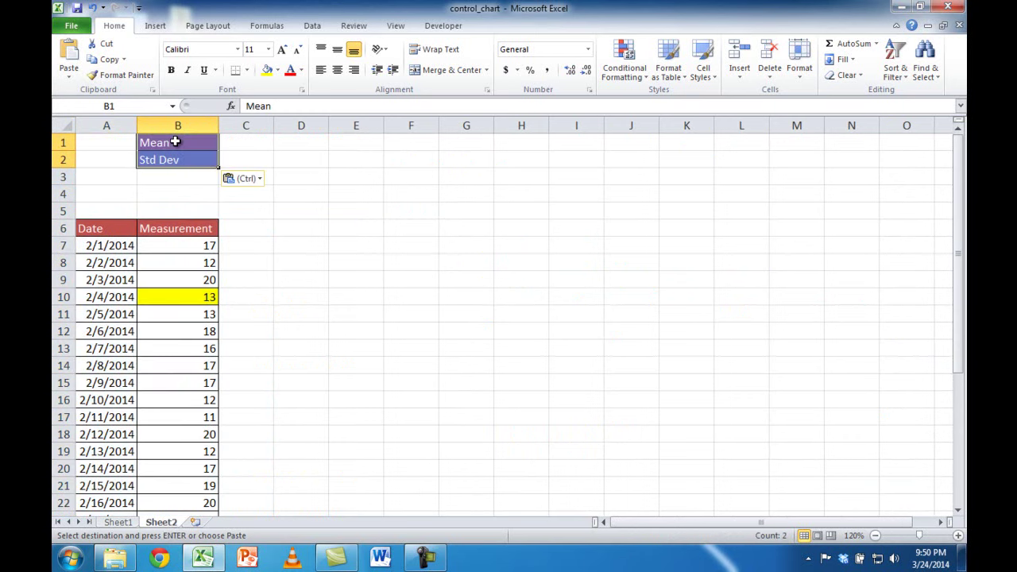
# Calculate the mean of the measurements in C1 on Sheet2 with an AVERAGE formula over B7:B34
pyautogui.click(246, 228)
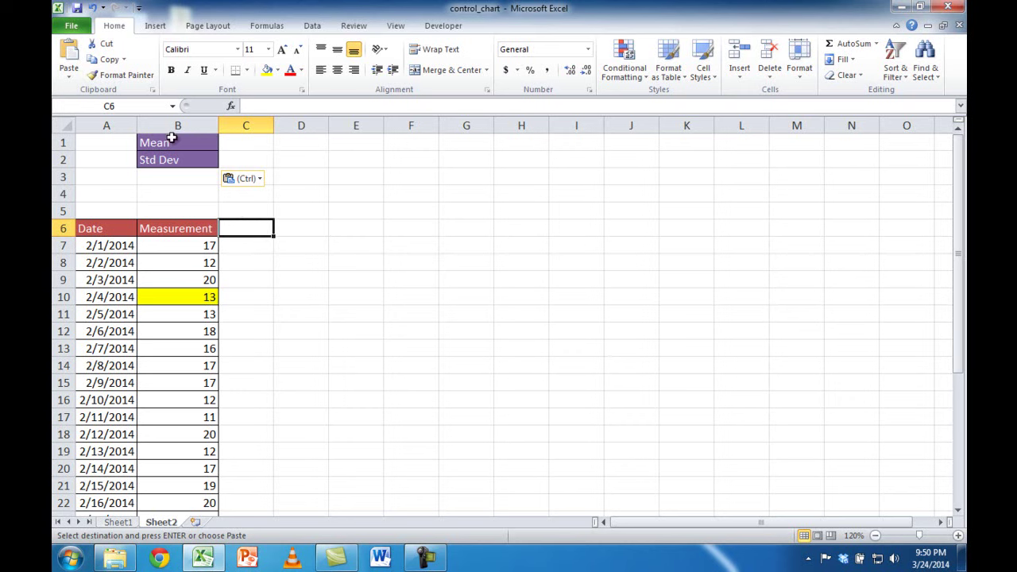
pyautogui.click(232, 142)
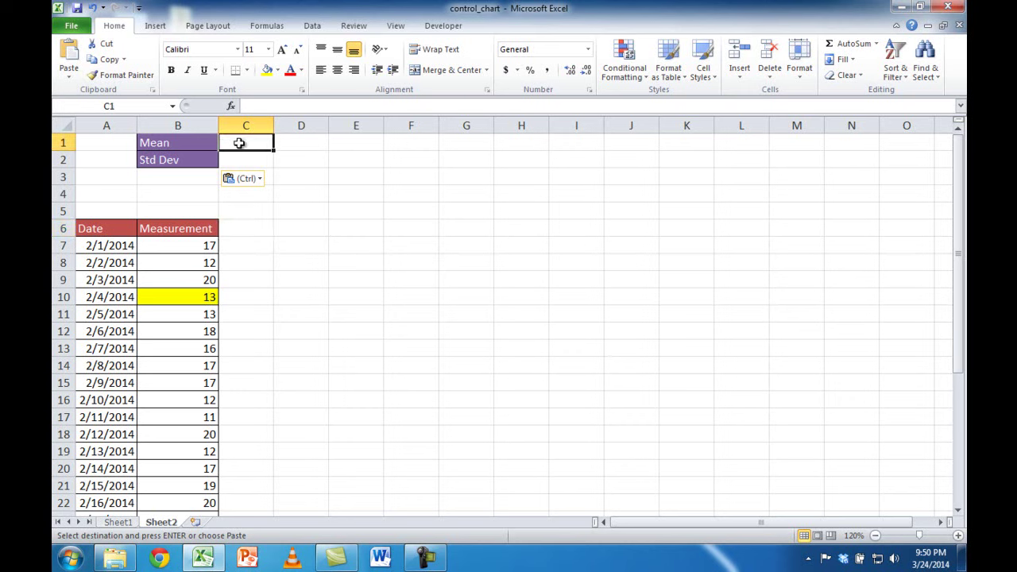
pyautogui.write('=')
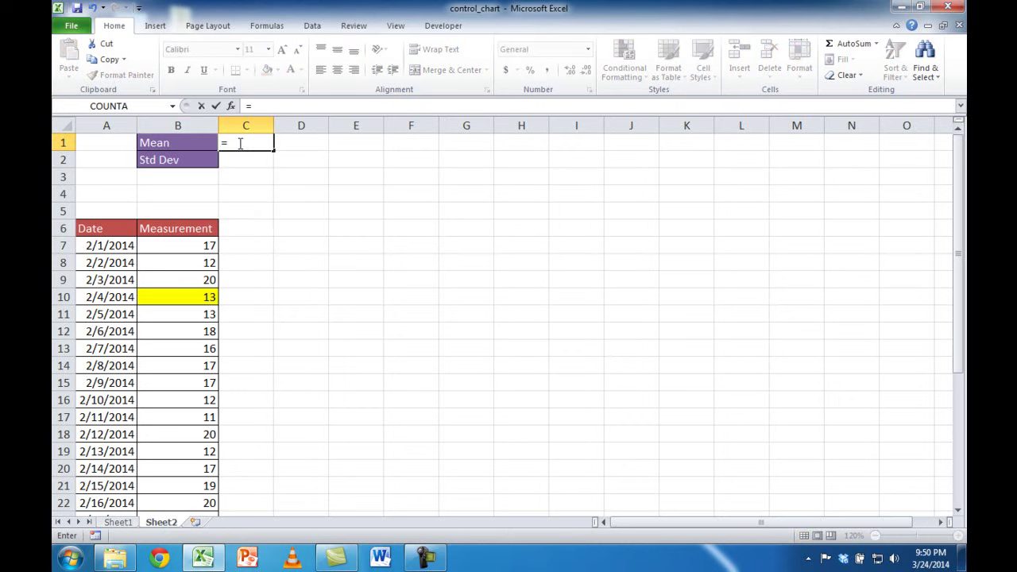
pyautogui.write('aver')
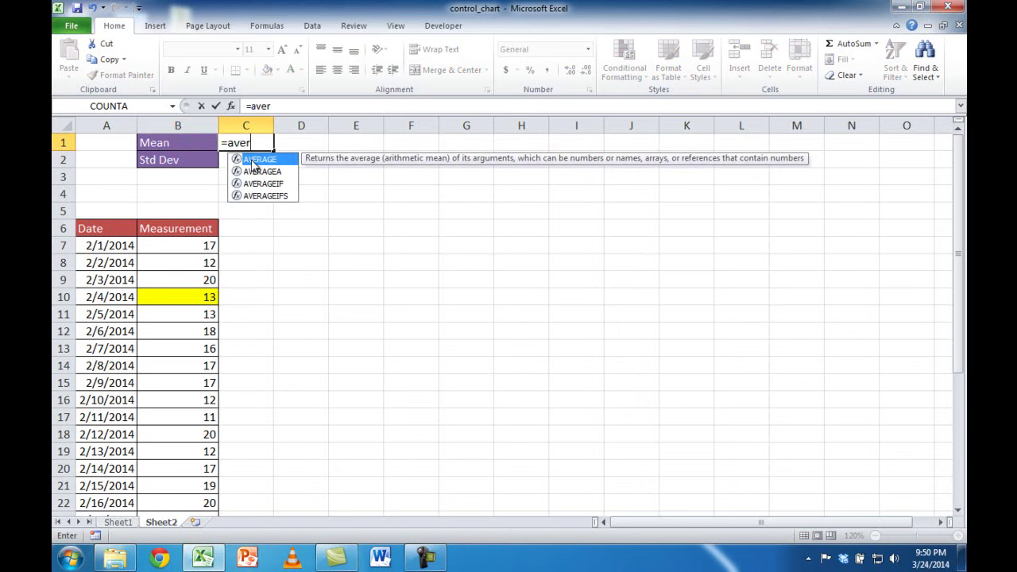
pyautogui.doubleClick(253, 161)
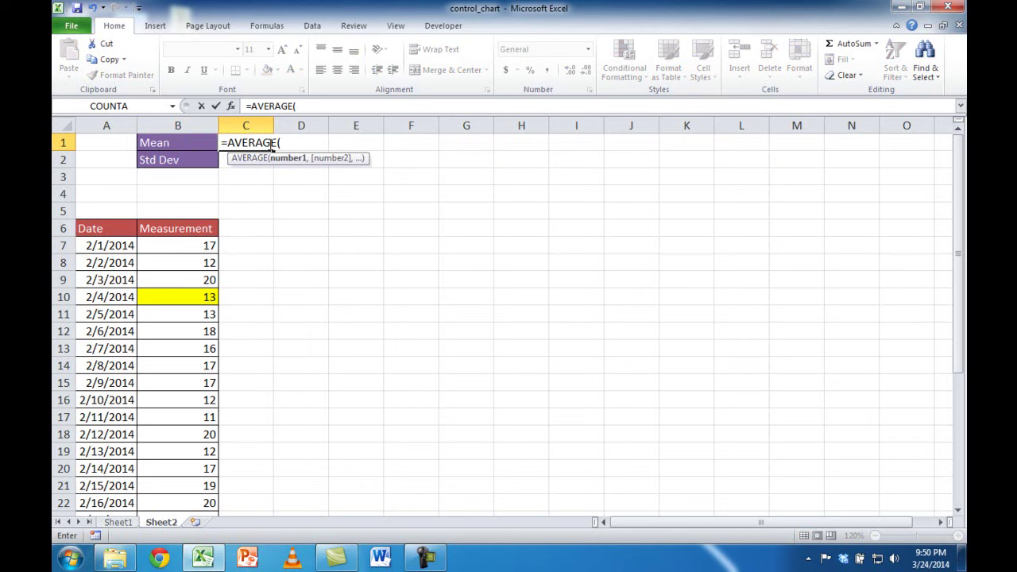
pyautogui.moveTo(184, 246); pyautogui.dragTo(184, 482)
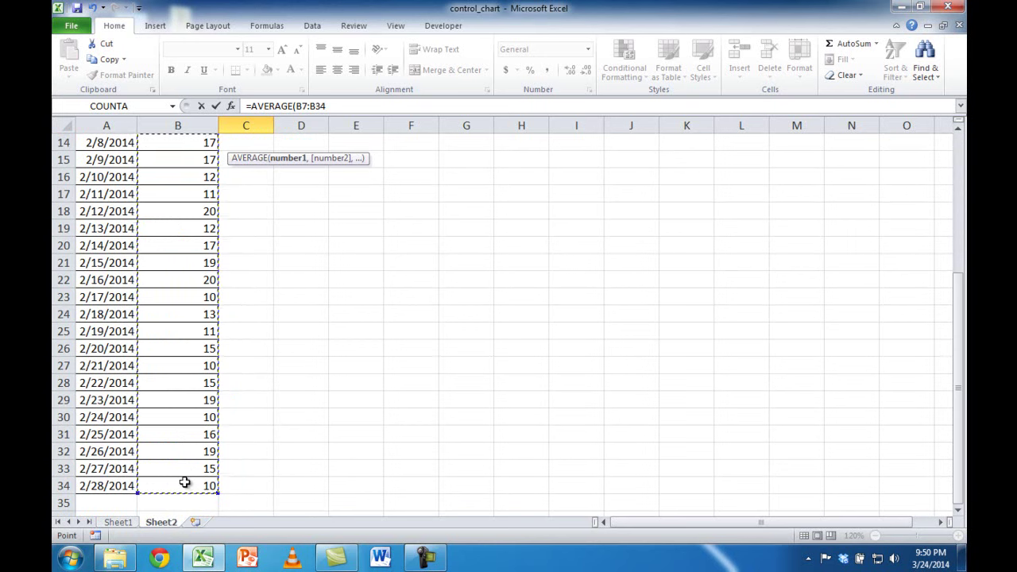
pyautogui.press('Return')
pyautogui.scroll(-8, 318, 344)
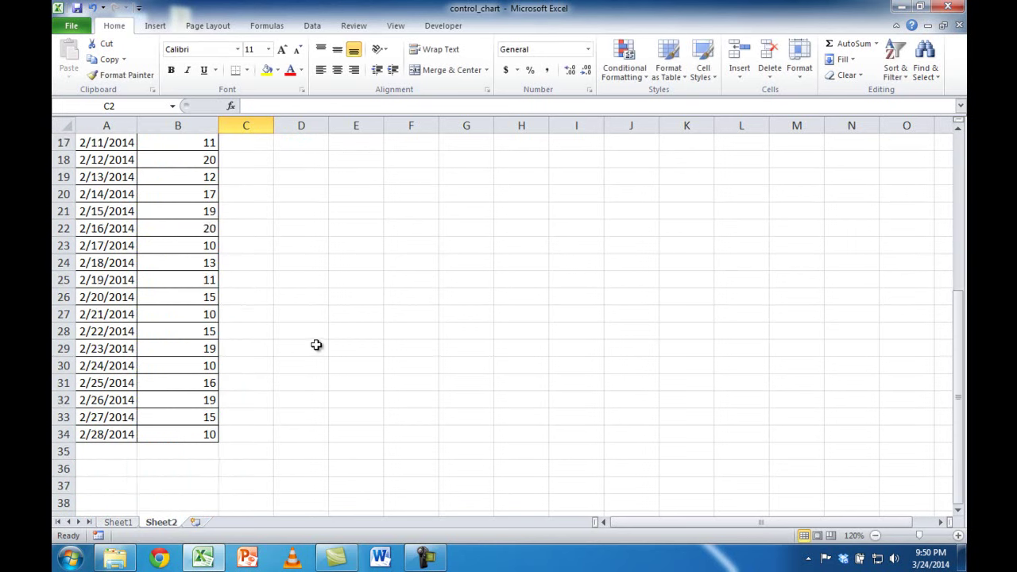
pyautogui.scroll(8, 302, 325)
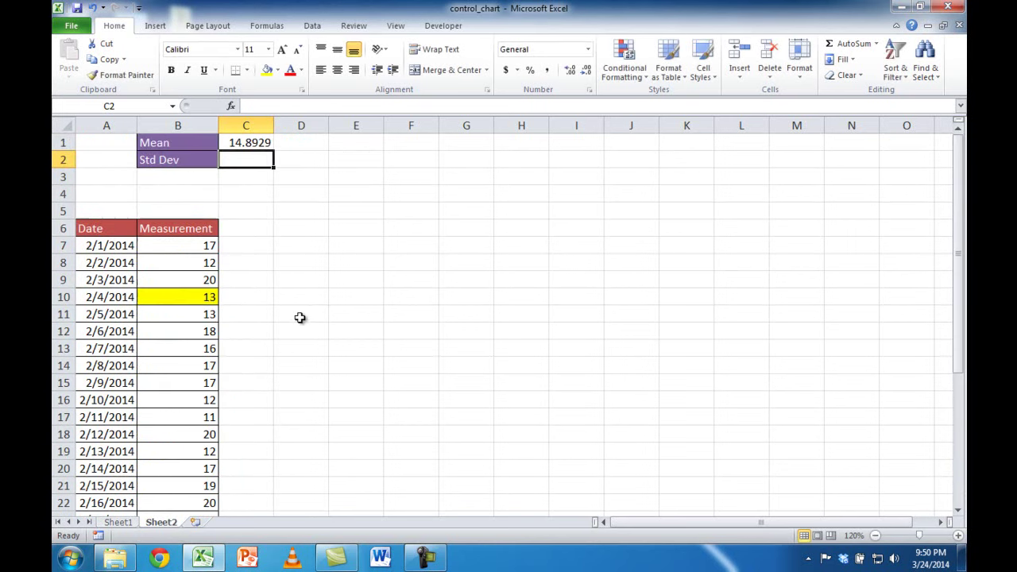
# Autofit column C on Sheet2 and compare the calculated mean with the one on Sheet1
pyautogui.click(245, 143)
pyautogui.doubleClick(272, 127)
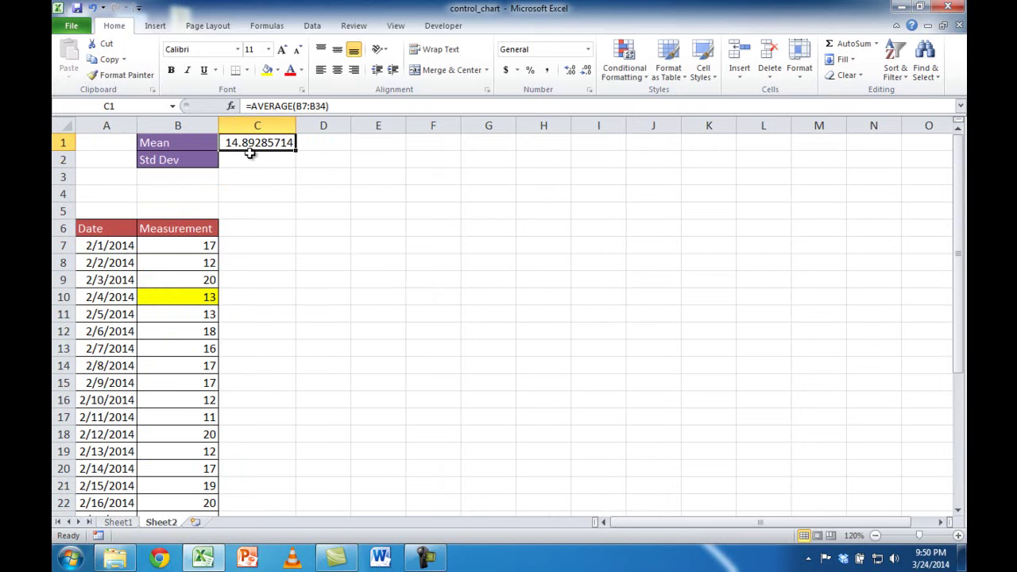
pyautogui.click(118, 521)
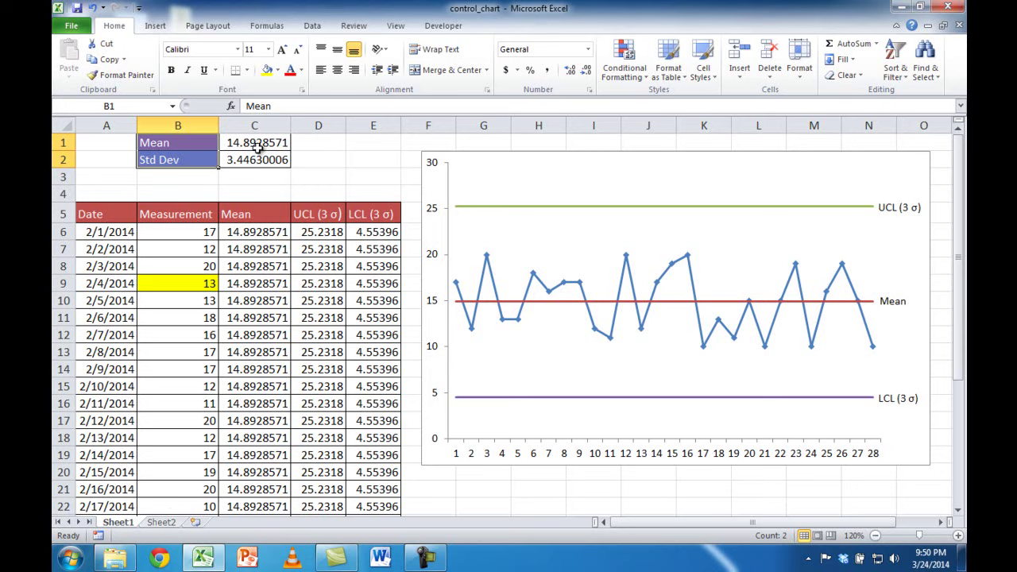
pyautogui.click(169, 522)
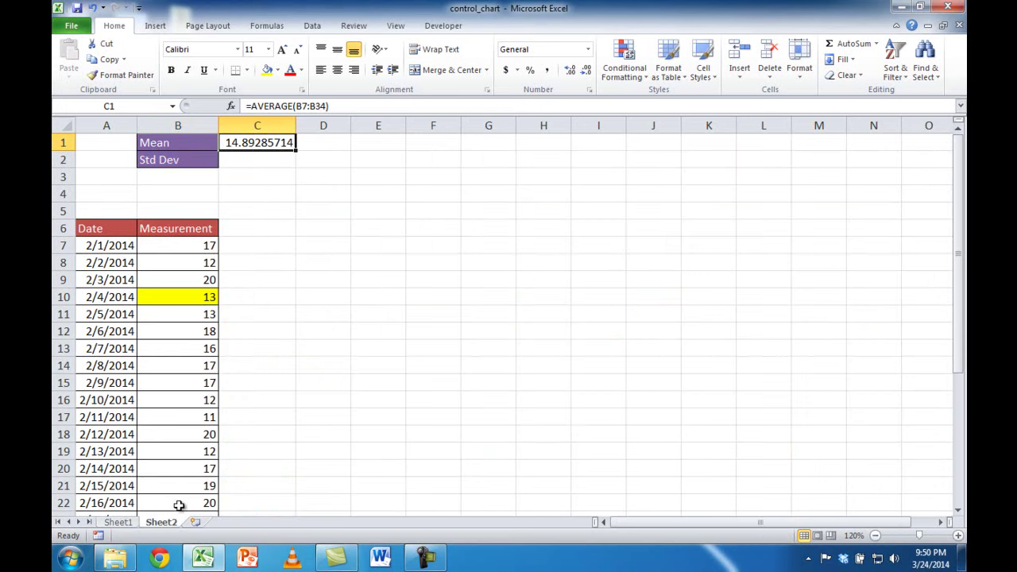
# Calculate the sample standard deviation of the measurements in C2 with a STDEV.S formula over B7:B34
pyautogui.click(250, 160)
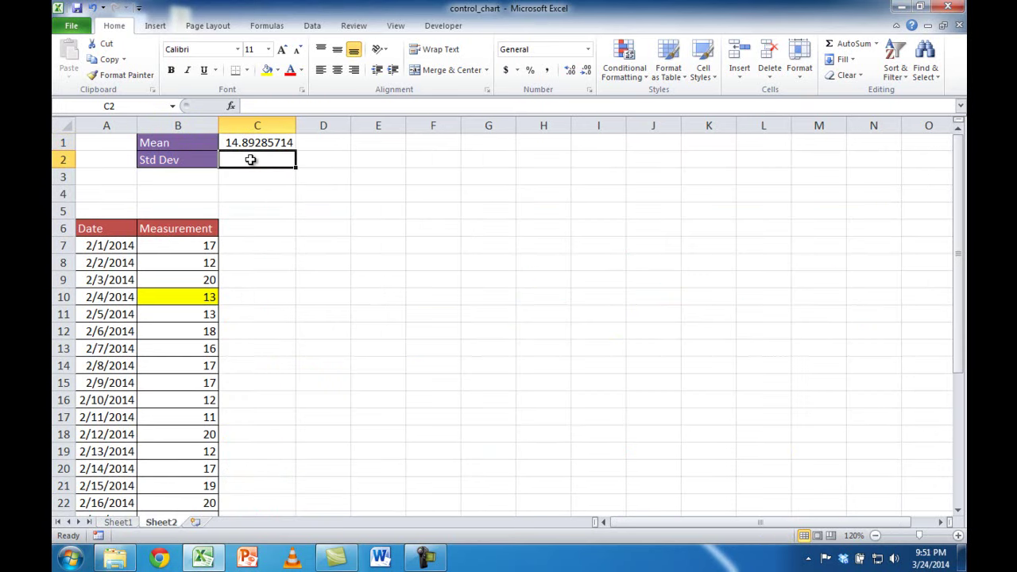
pyautogui.write('=')
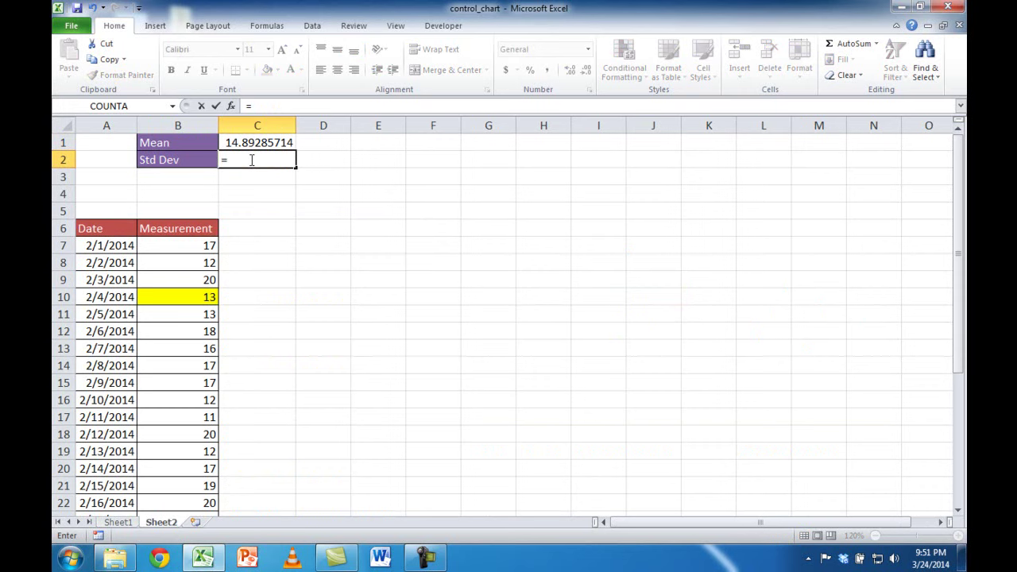
pyautogui.write('stdde')
pyautogui.press('BackSpace')
pyautogui.press('BackSpace')
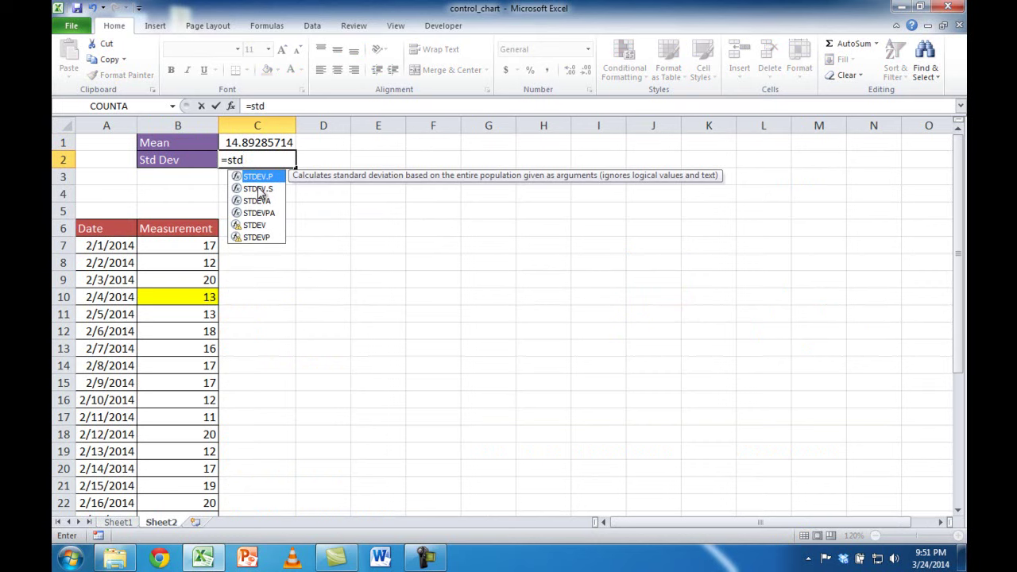
pyautogui.click(261, 190)
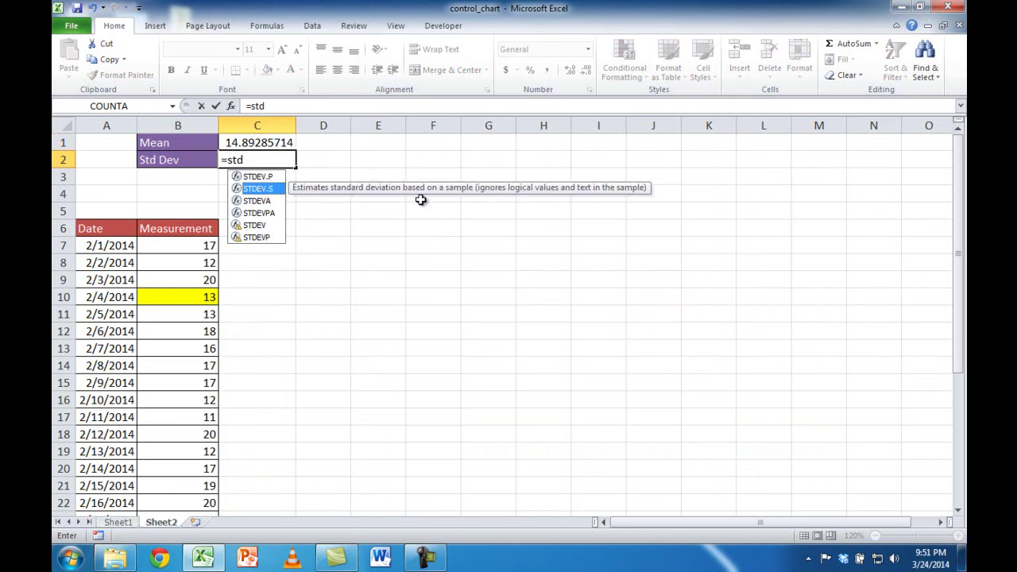
pyautogui.click(259, 176)
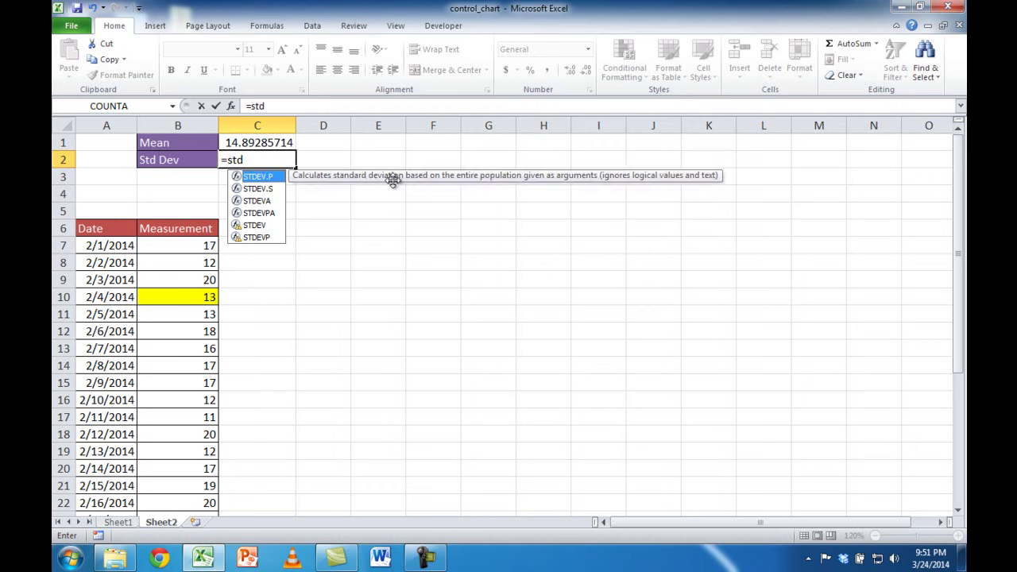
pyautogui.click(263, 189)
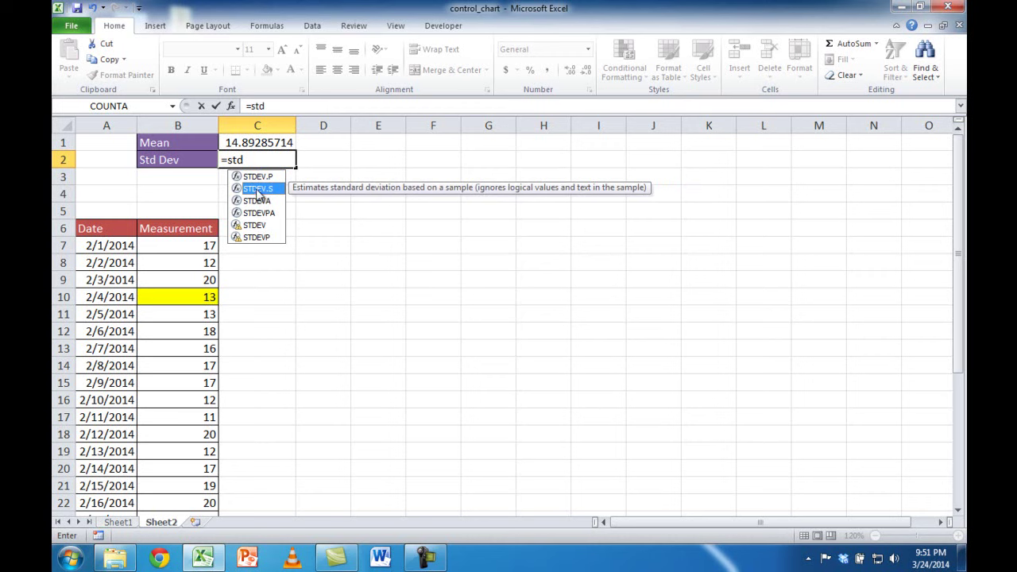
pyautogui.doubleClick(258, 189)
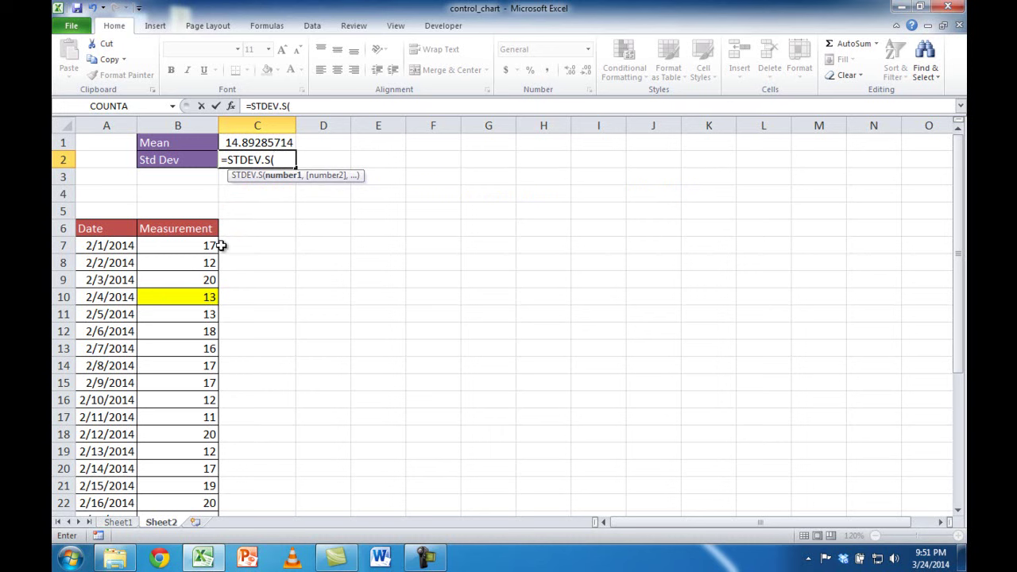
pyautogui.moveTo(185, 244); pyautogui.dragTo(193, 503)
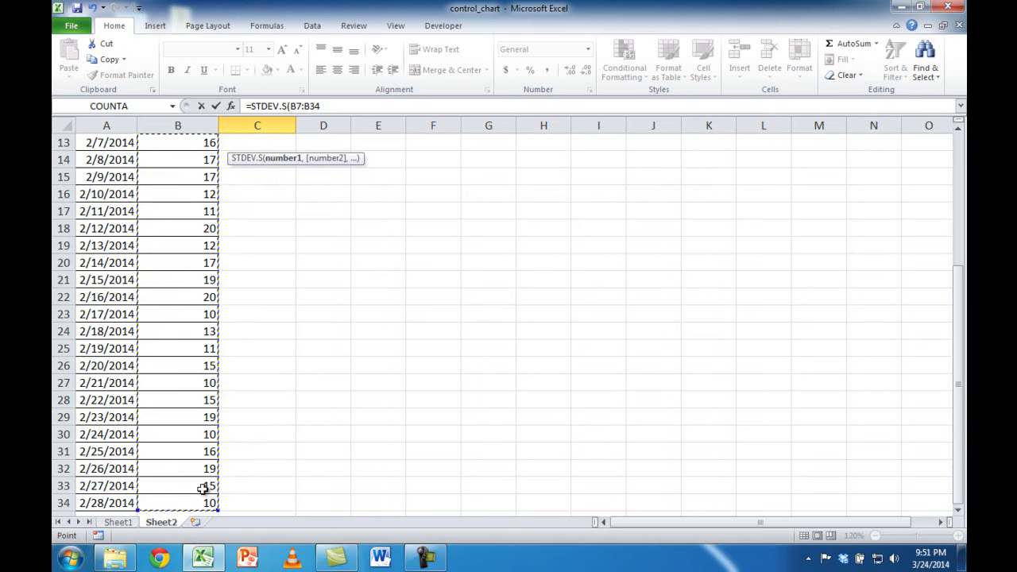
pyautogui.press('Escape')
pyautogui.moveTo(957, 322); pyautogui.dragTo(957, 314)
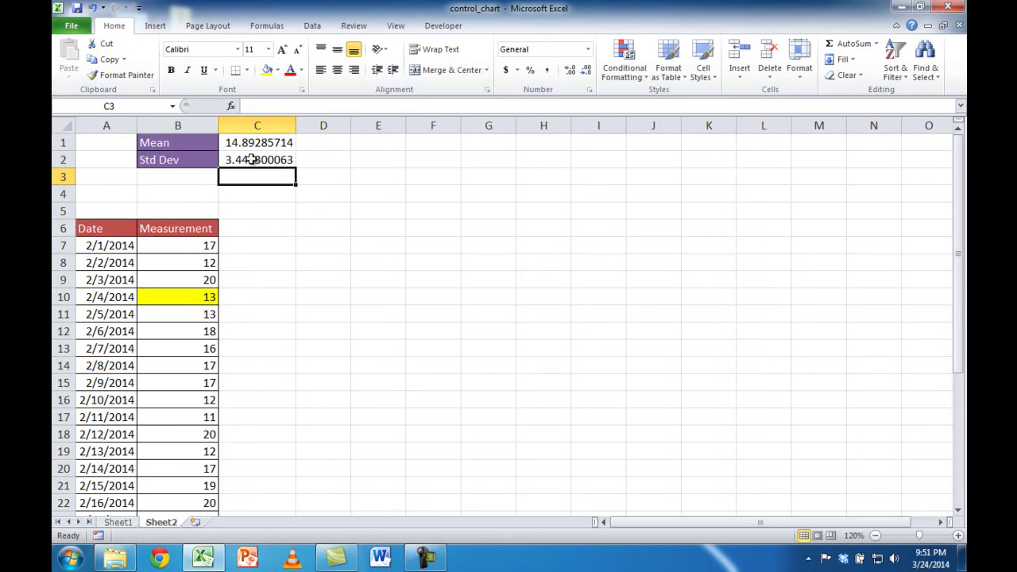
# Copy the Mean, UCL (3 σ) and LCL (3 σ) headers from C5:E5 on Sheet1 to cell C6 on Sheet2
pyautogui.click(118, 522)
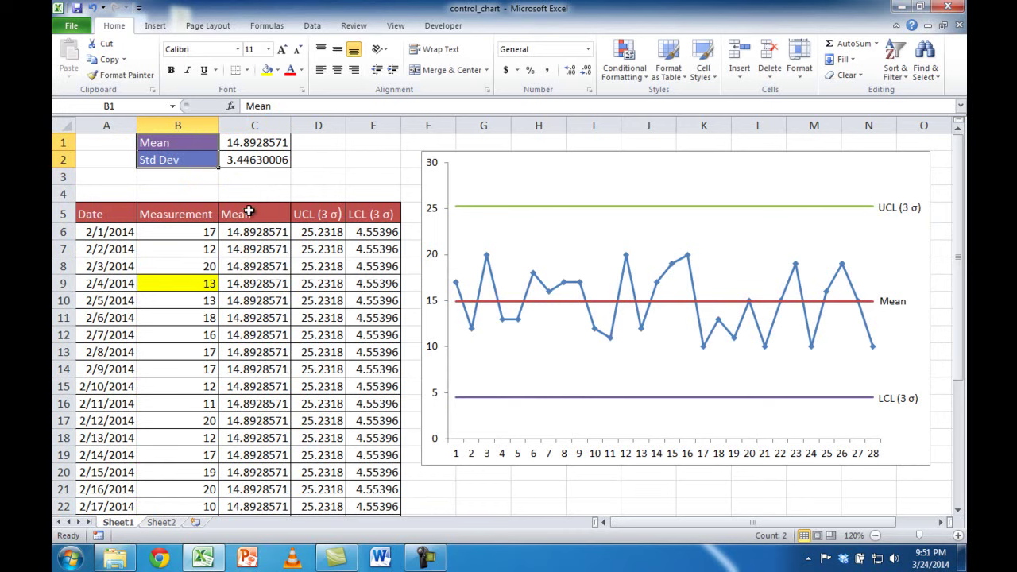
pyautogui.moveTo(251, 210); pyautogui.dragTo(362, 213)
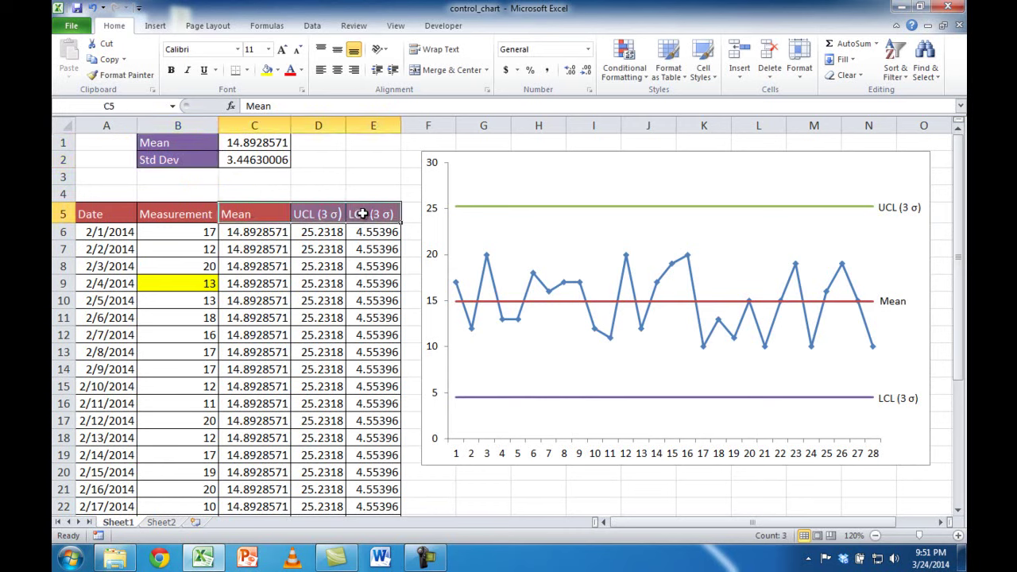
pyautogui.hotkey('ctrl', 'c')
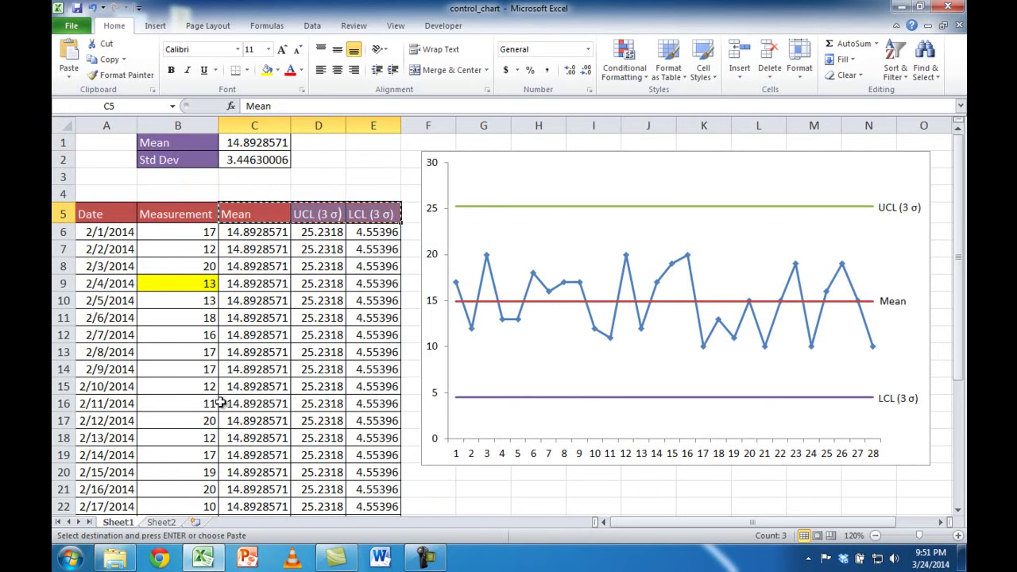
pyautogui.click(161, 522)
pyautogui.click(245, 228)
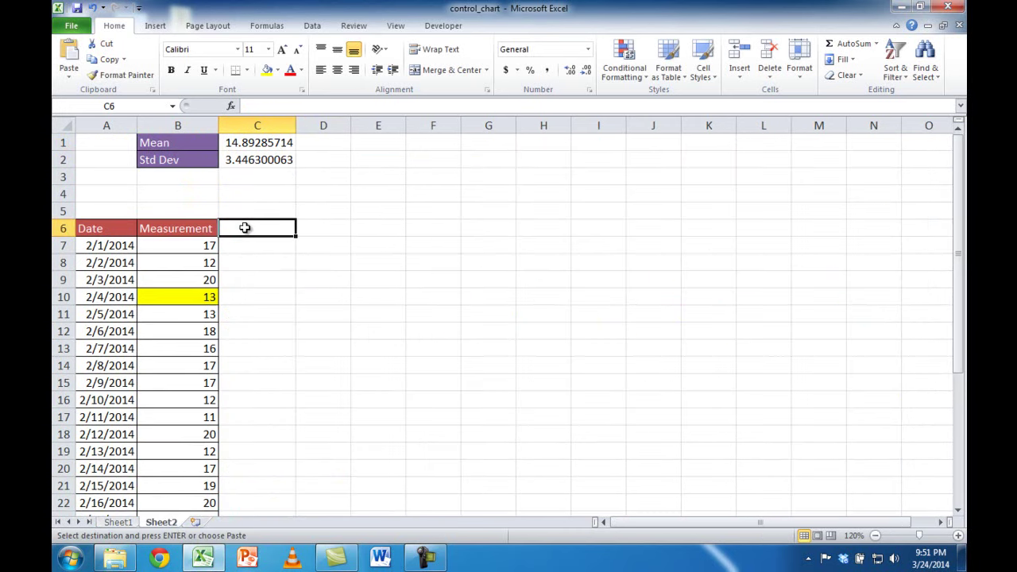
pyautogui.hotkey('ctrl', 'v')
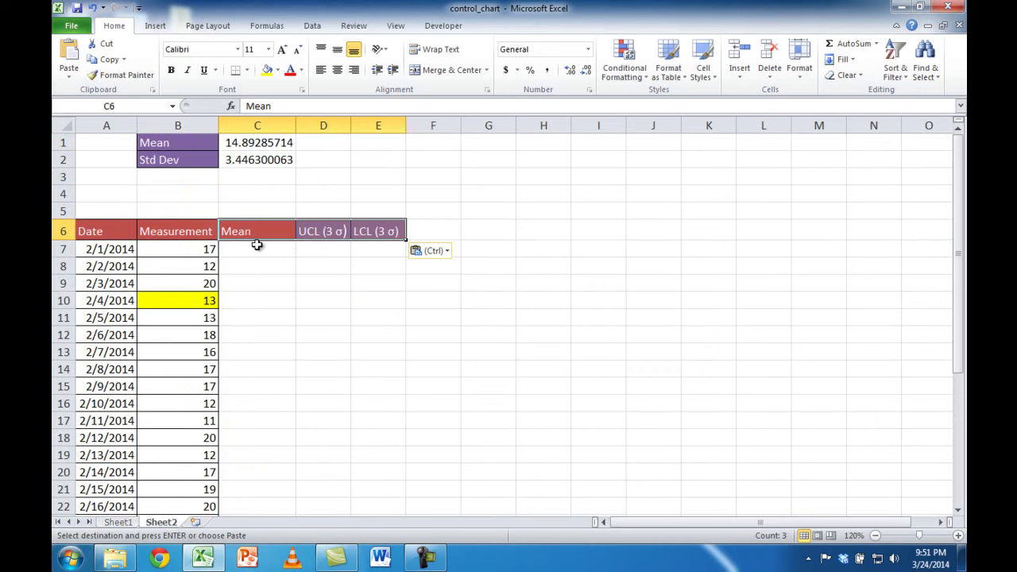
# Enter =$C$1 in C7, fill it down the Mean column to row 34, and check the formula in several filled cells
pyautogui.click(247, 249)
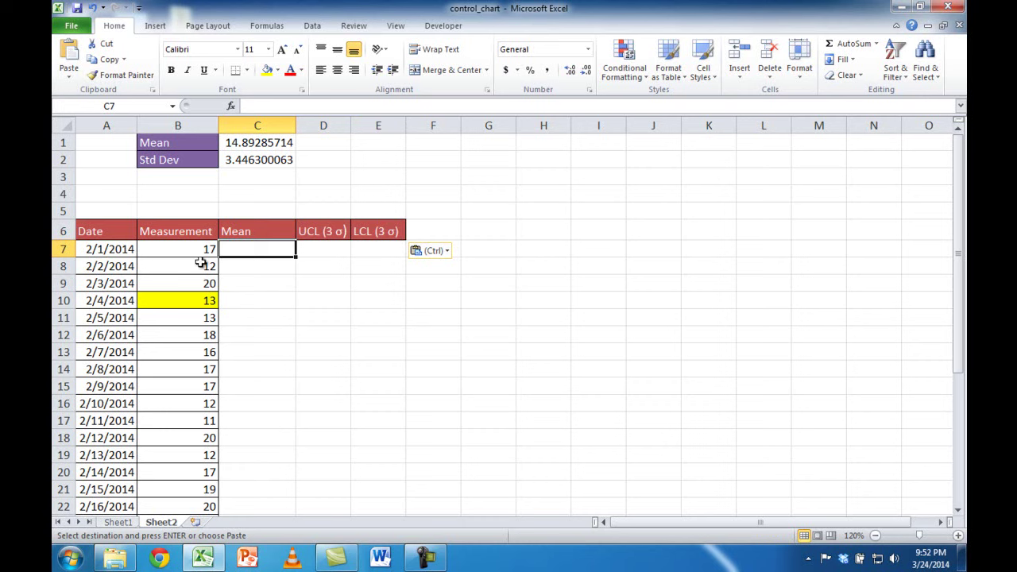
pyautogui.write('=')
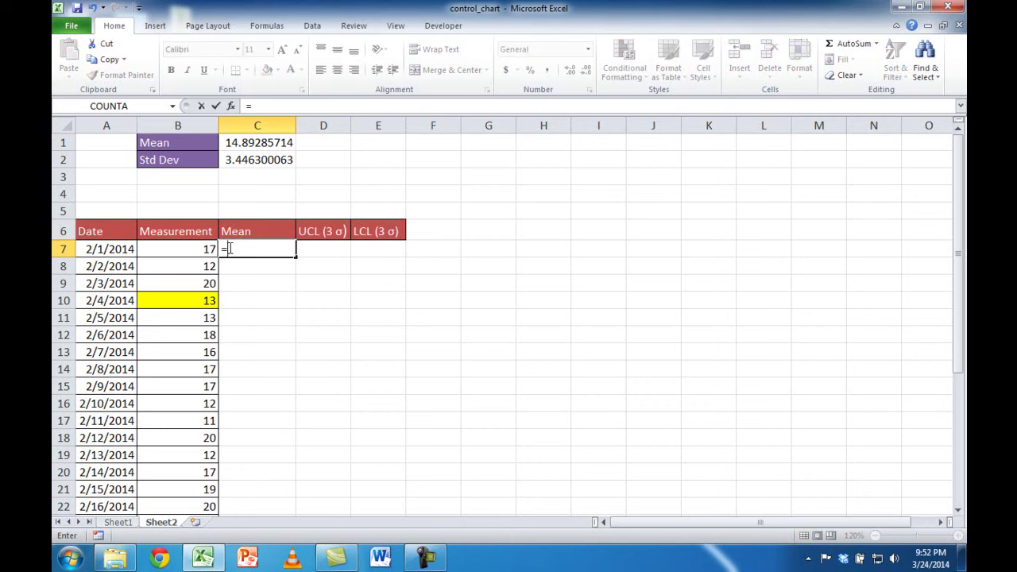
pyautogui.click(249, 143)
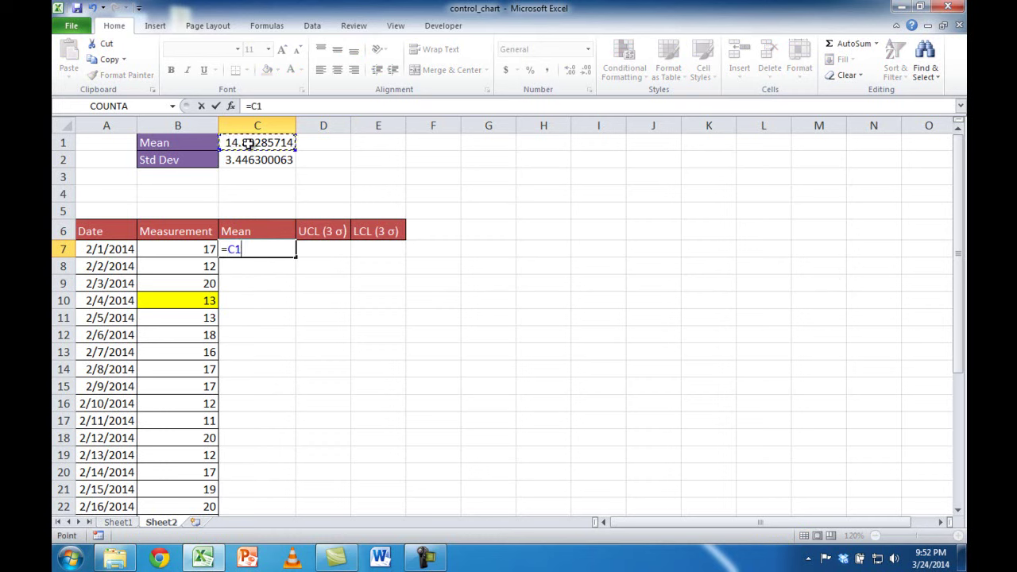
pyautogui.press('F4')
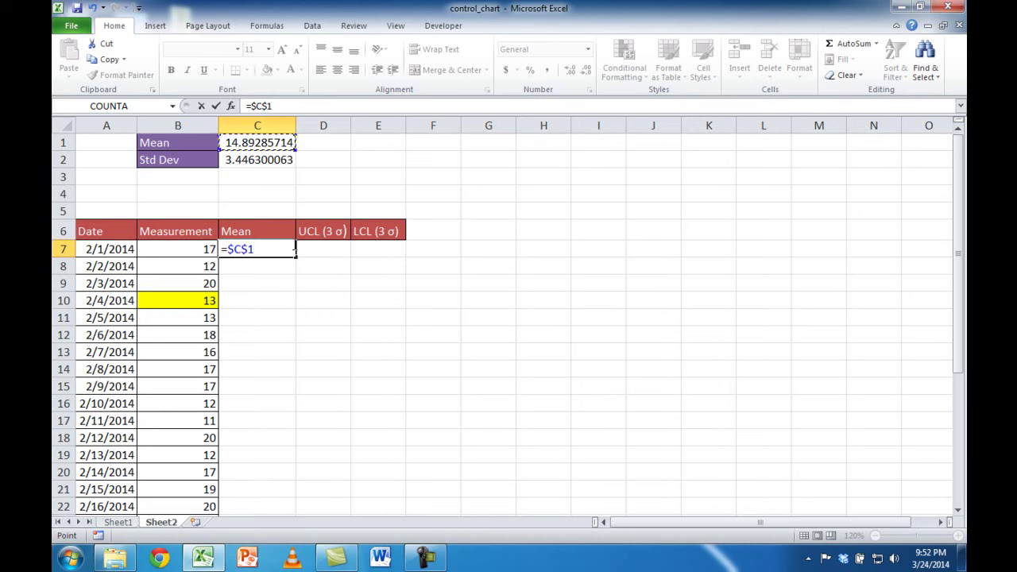
pyautogui.hotkey('ctrl', 'Return')
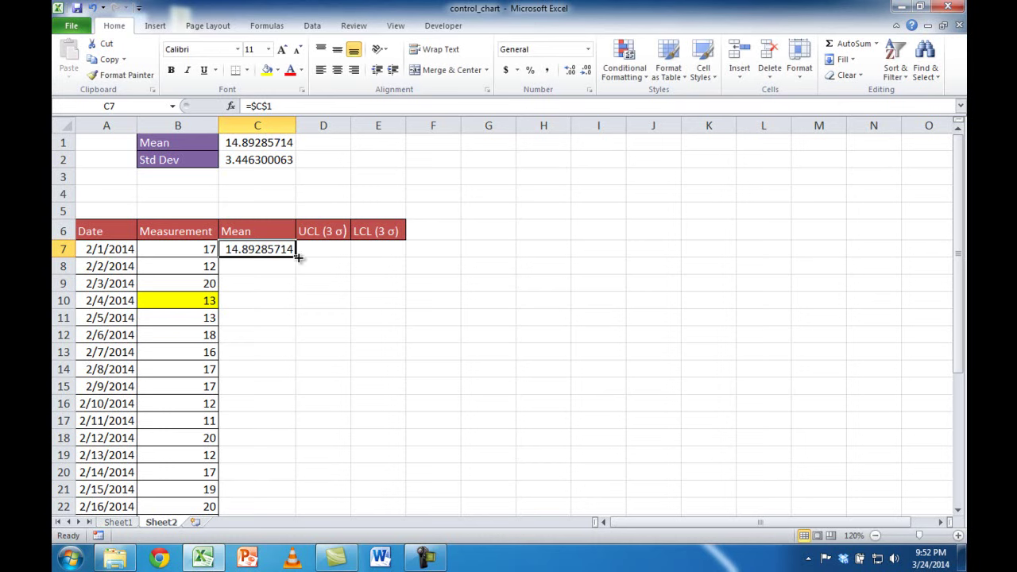
pyautogui.doubleClick(298, 256)
pyautogui.click(266, 302)
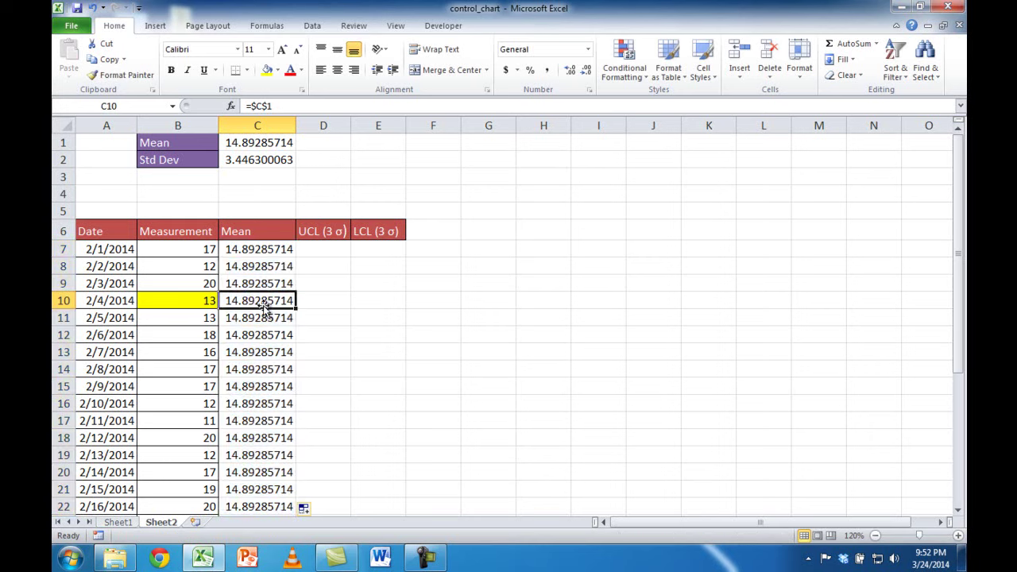
pyautogui.click(260, 366)
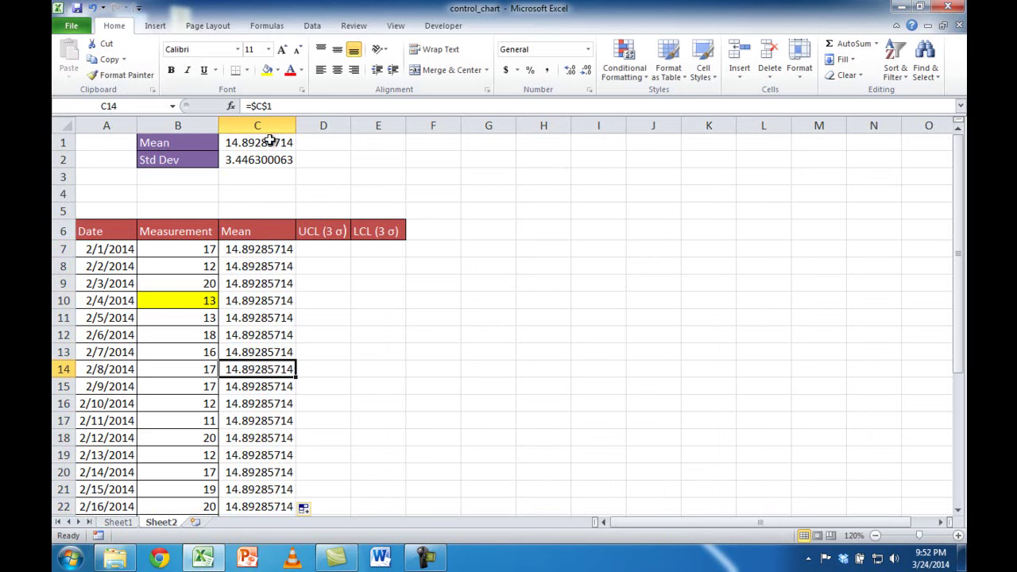
pyautogui.click(262, 437)
pyautogui.click(263, 364)
# Enter =C7+(3*$C$2) in D7, fill it down the UCL column to row 34, and compare the values with Sheet1
pyautogui.click(322, 250)
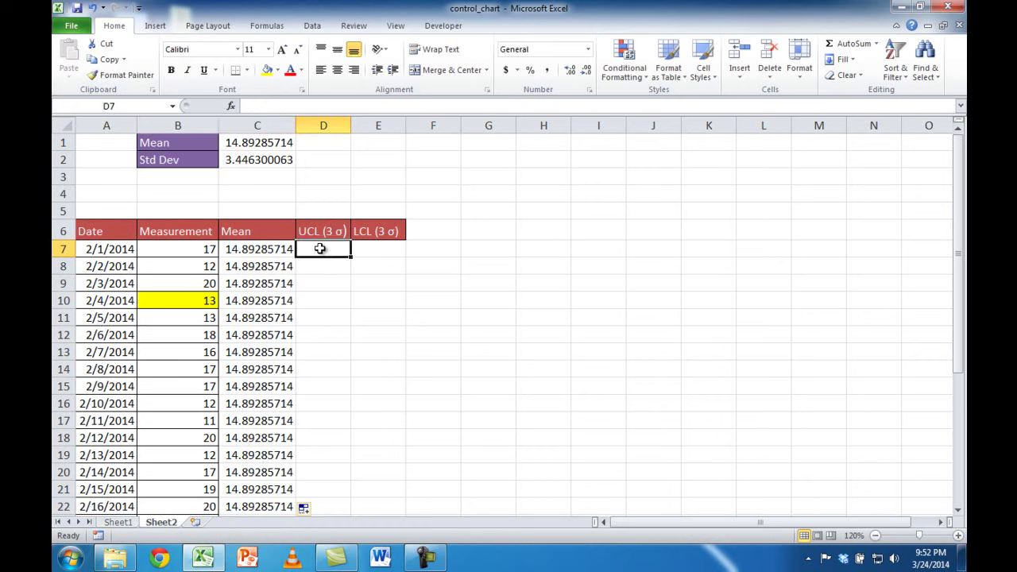
pyautogui.write('=')
pyautogui.click(277, 248)
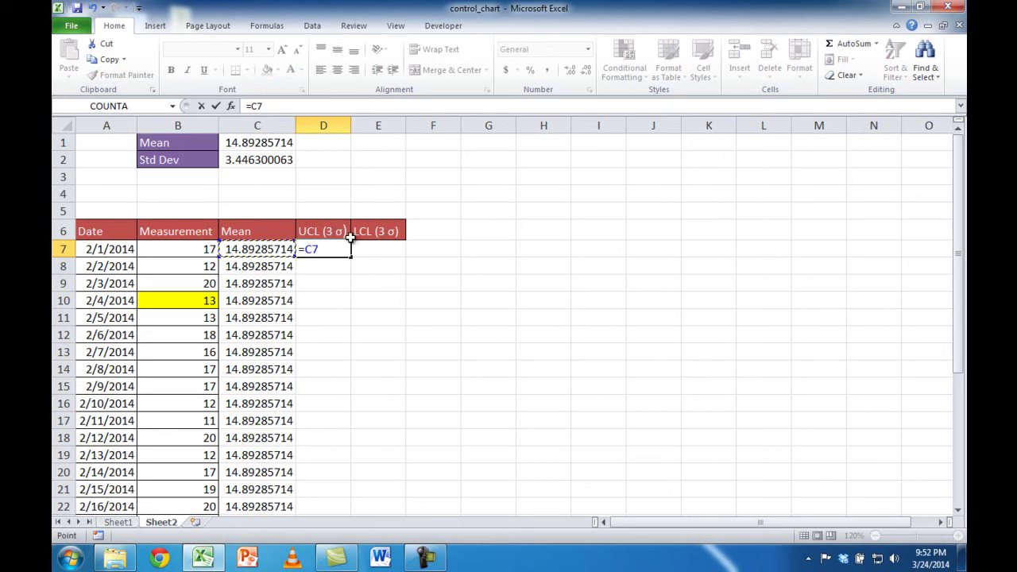
pyautogui.write('+(3*')
pyautogui.click(273, 161)
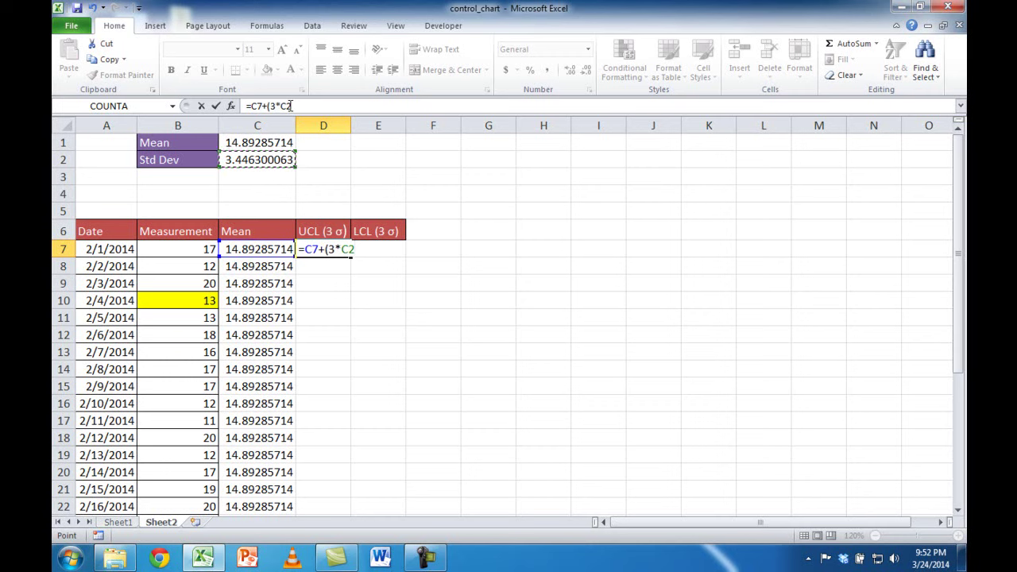
pyautogui.press('F4')
pyautogui.press('Return')
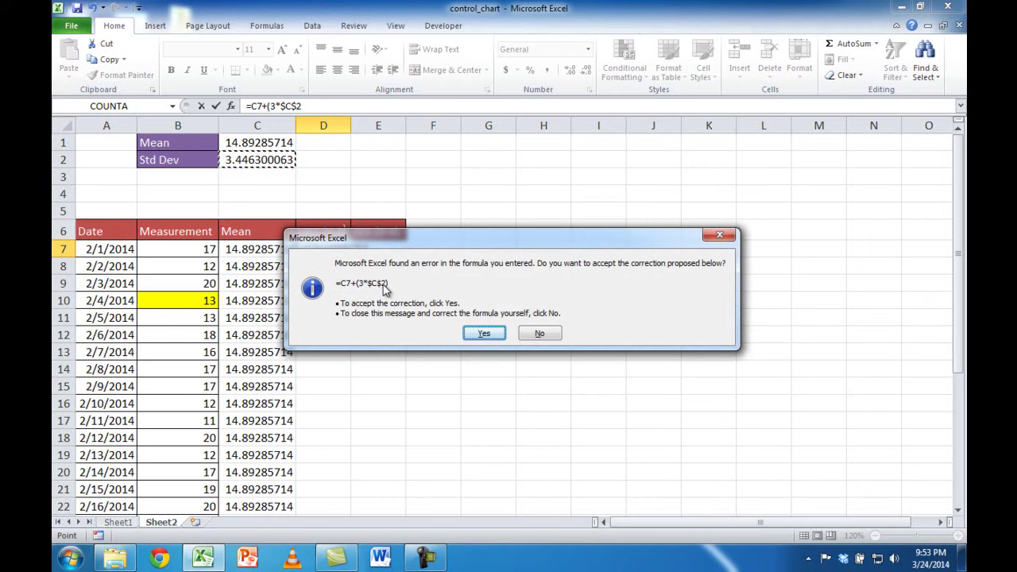
pyautogui.click(486, 334)
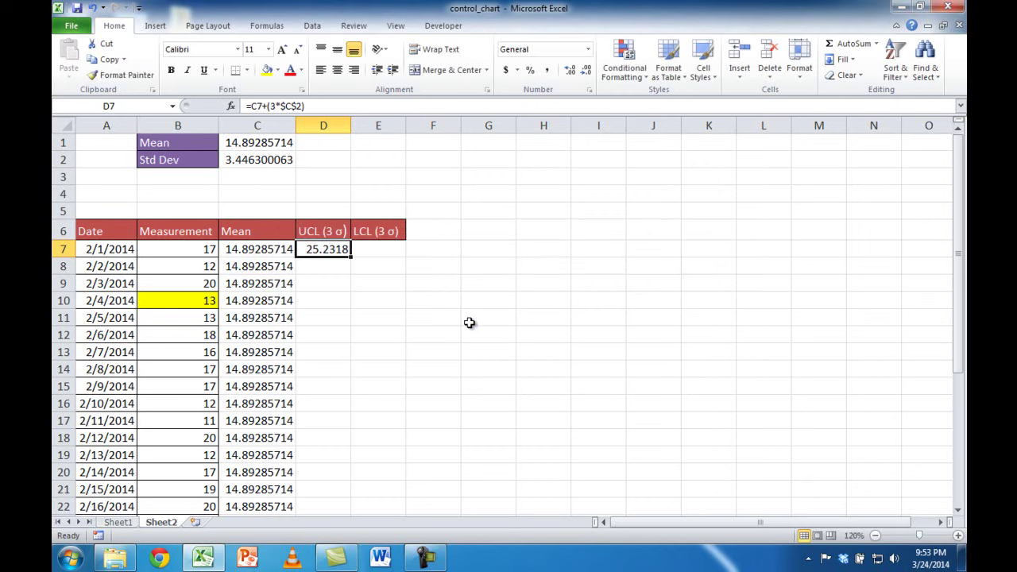
pyautogui.doubleClick(352, 258)
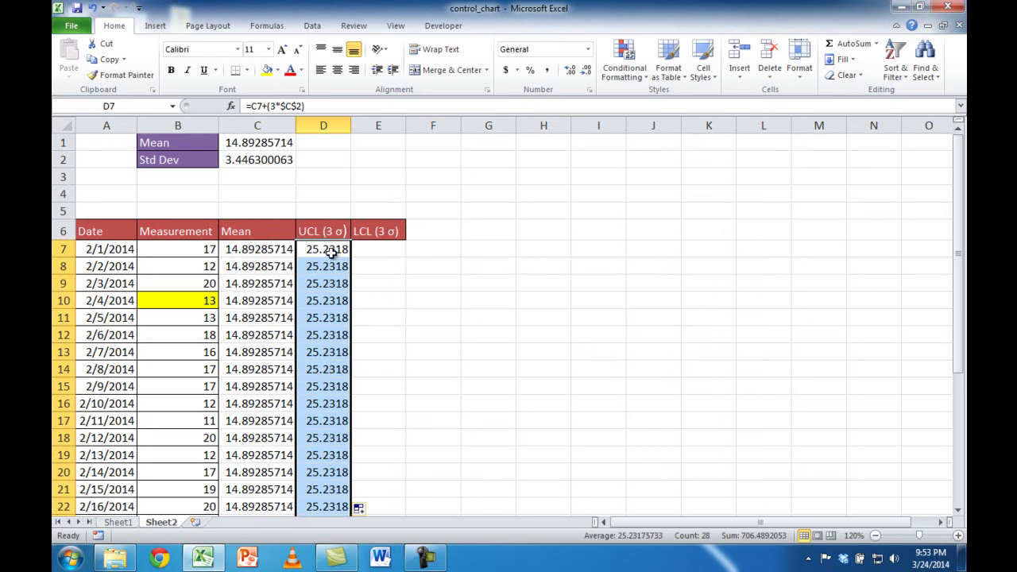
pyautogui.click(124, 524)
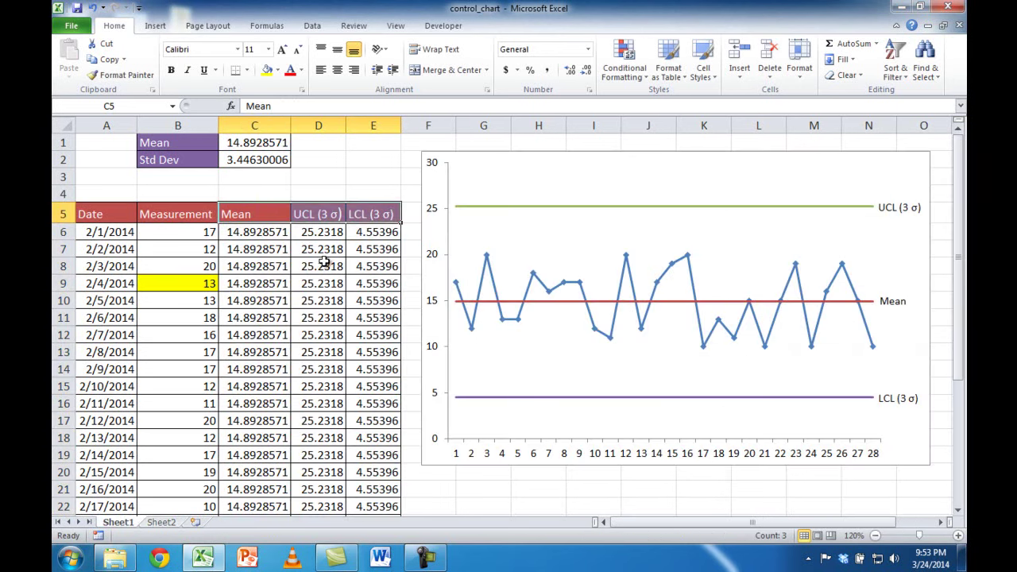
pyautogui.click(161, 523)
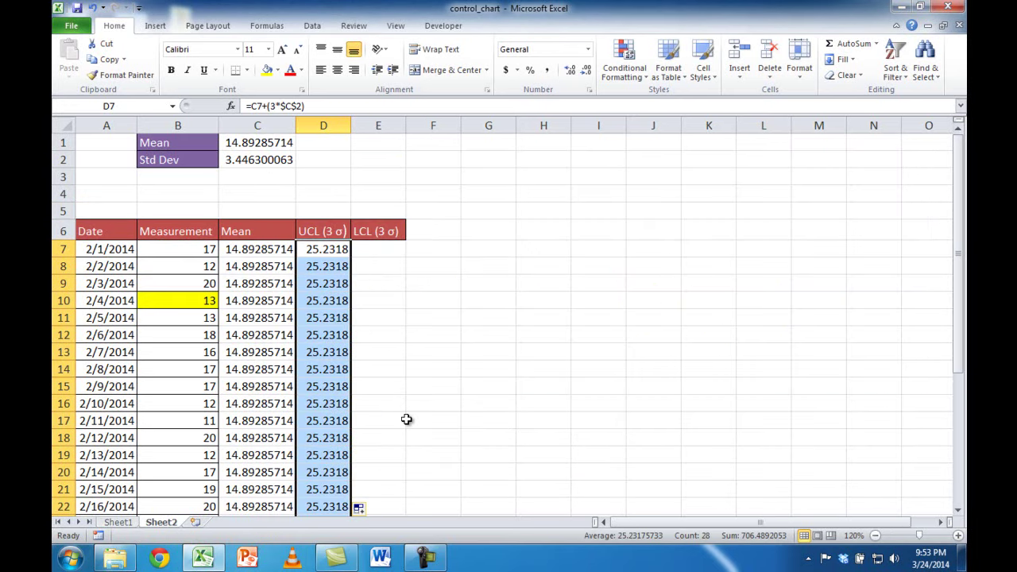
# Enter =C7-(3*$C$2) in E7, fill it down the LCL column to row 34, and compare the values with Sheet1
pyautogui.click(382, 251)
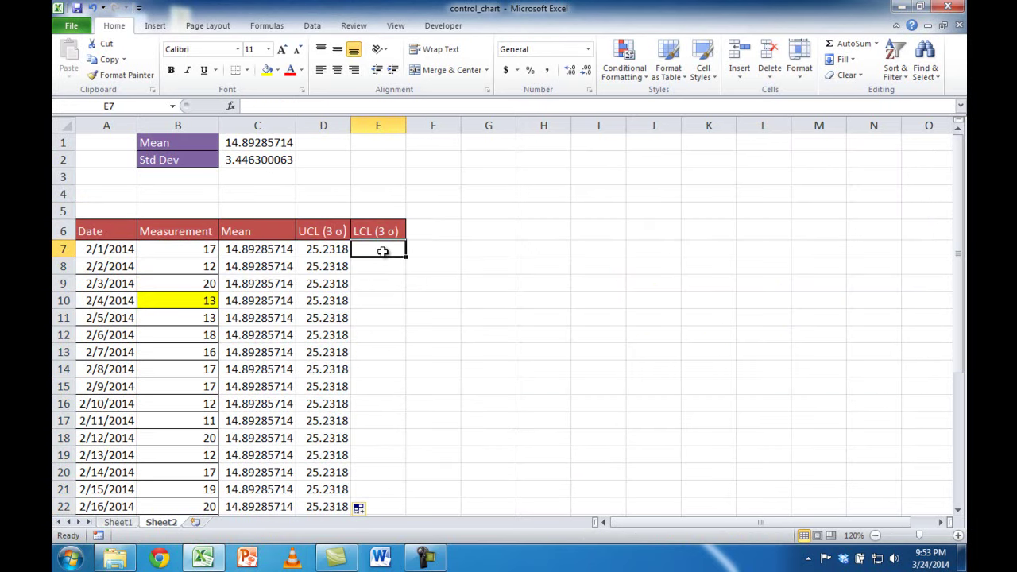
pyautogui.write('=')
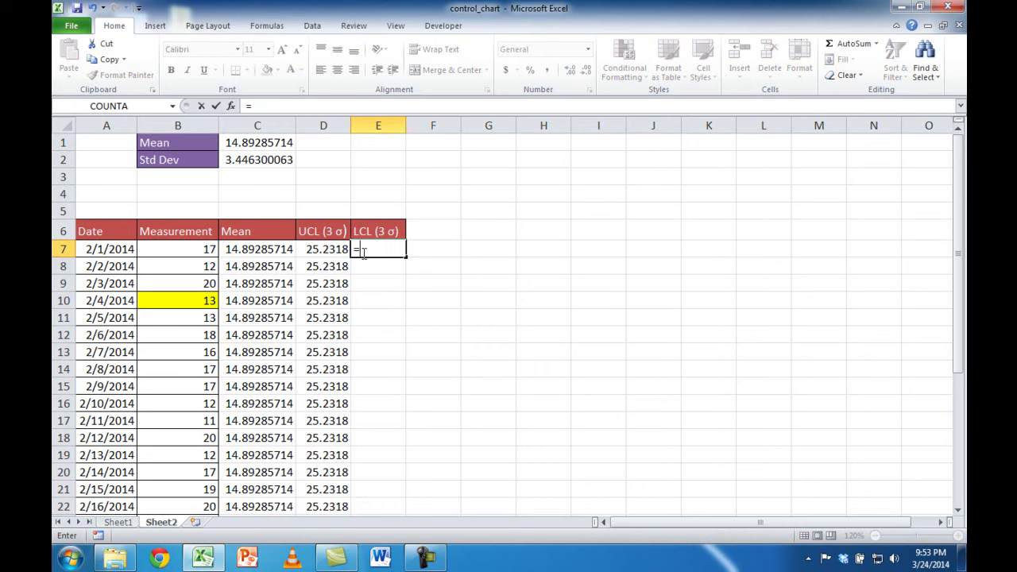
pyautogui.click(251, 249)
pyautogui.write('-(3*')
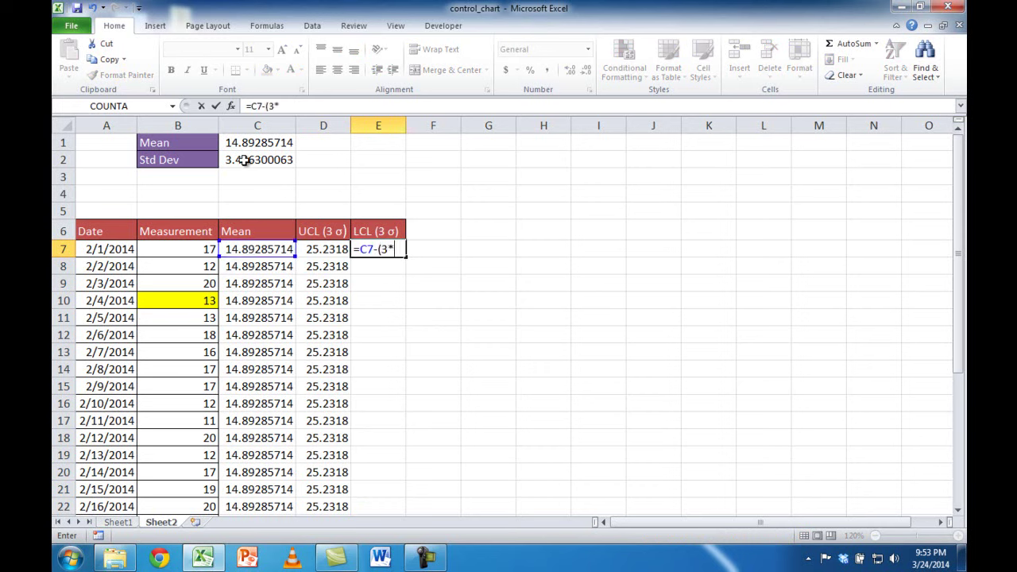
pyautogui.click(244, 160)
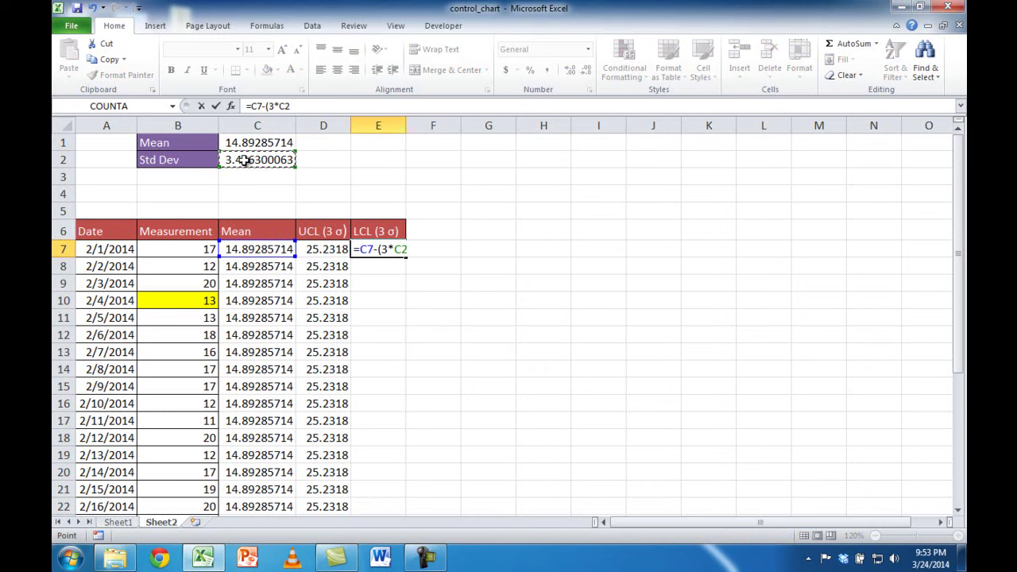
pyautogui.press('F4')
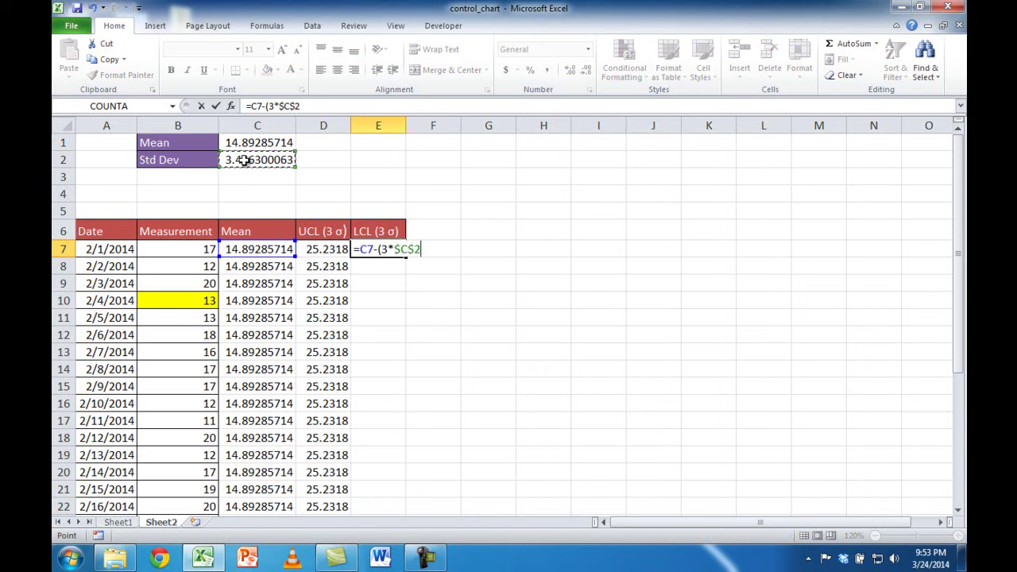
pyautogui.write(')')
pyautogui.hotkey('ctrl', 'Return')
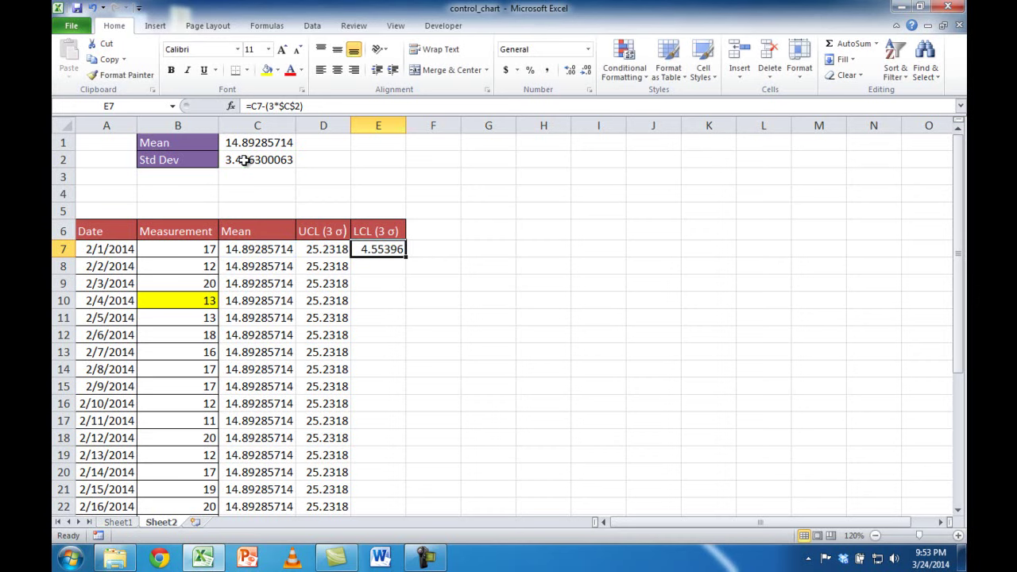
pyautogui.doubleClick(406, 256)
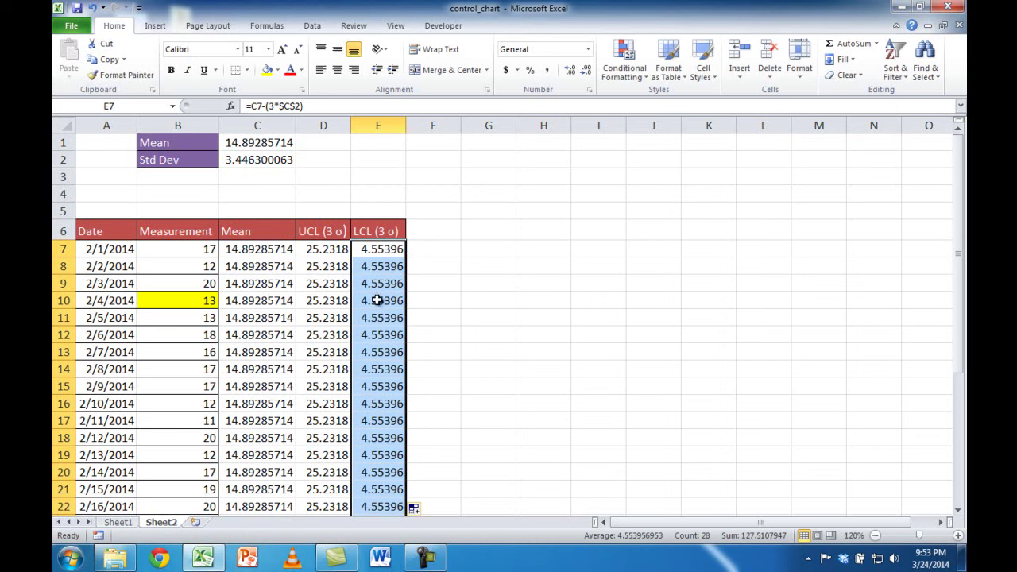
pyautogui.click(120, 522)
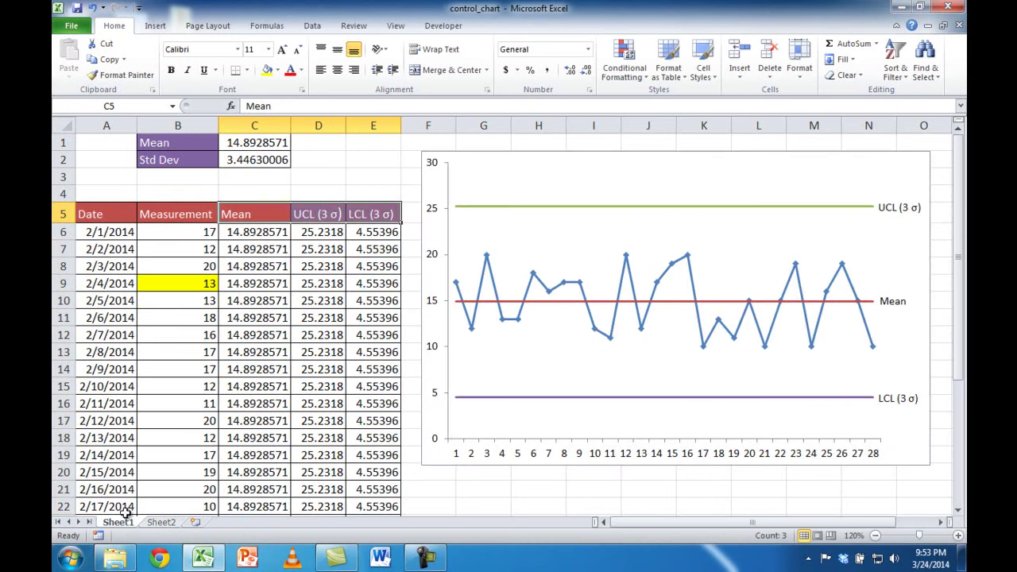
pyautogui.click(174, 522)
# Autofit the width of columns D and E on Sheet2
pyautogui.moveTo(345, 125); pyautogui.dragTo(357, 123)
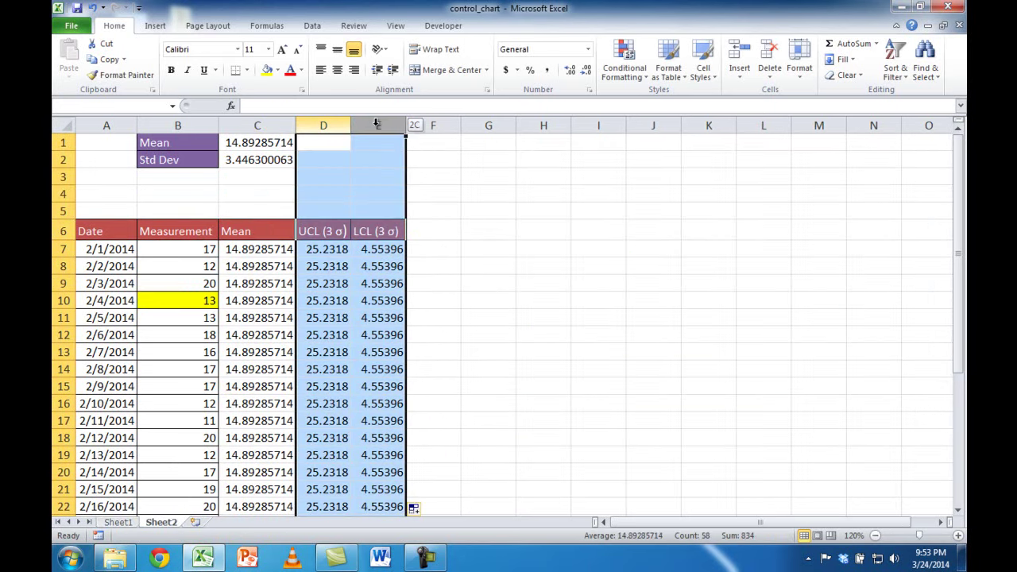
pyautogui.doubleClick(351, 125)
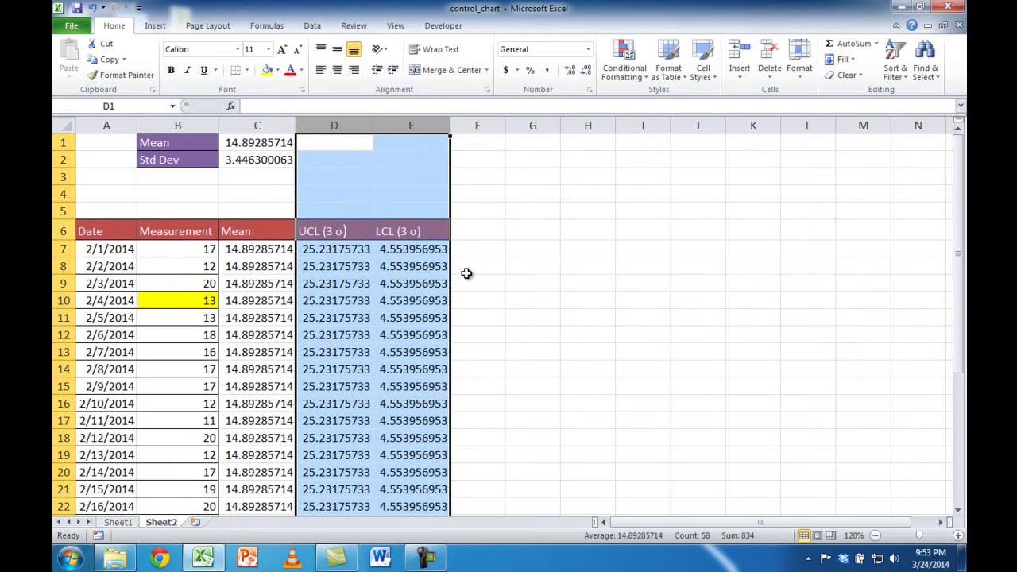
pyautogui.click(405, 280)
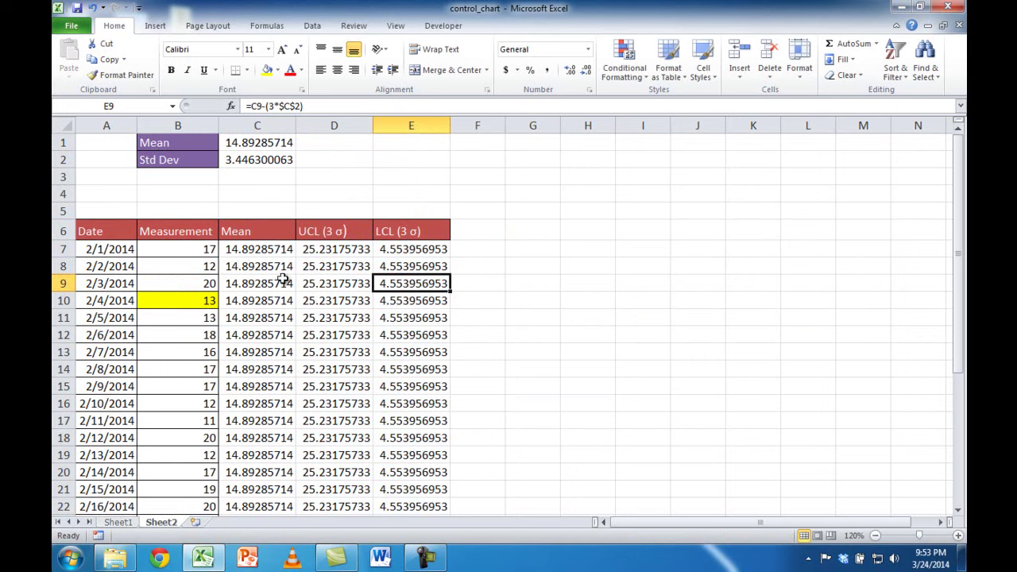
# Insert a plain 2-D line chart without markers from the Measurement, Mean, UCL and LCL data in B6:E34
pyautogui.click(186, 231)
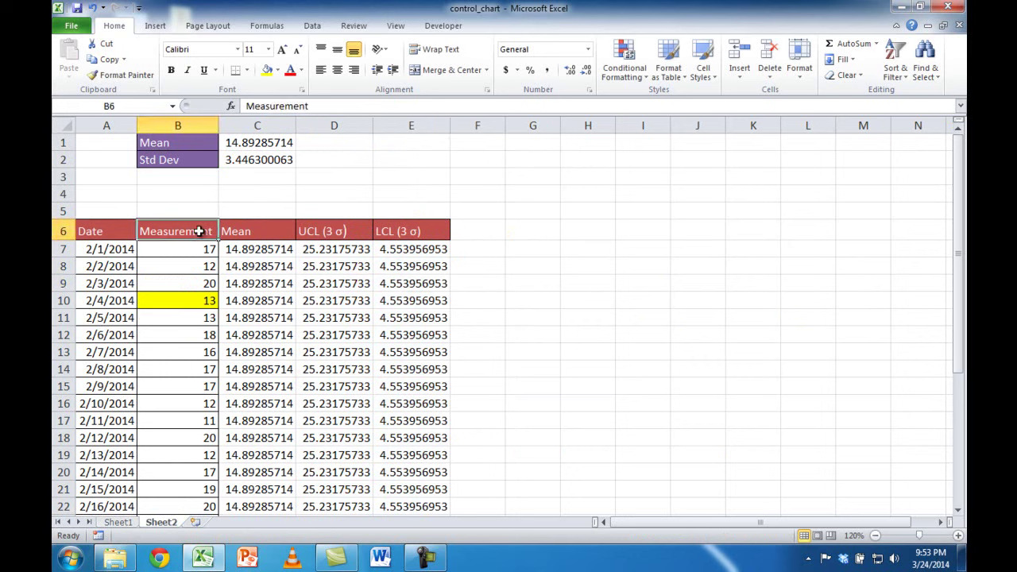
pyautogui.moveTo(197, 231); pyautogui.dragTo(386, 484)
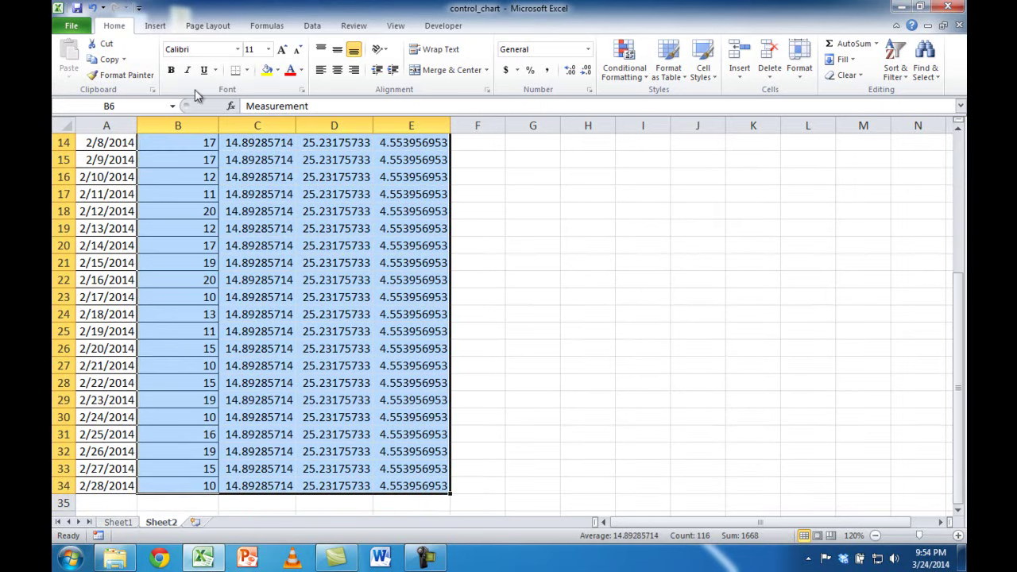
pyautogui.click(159, 29)
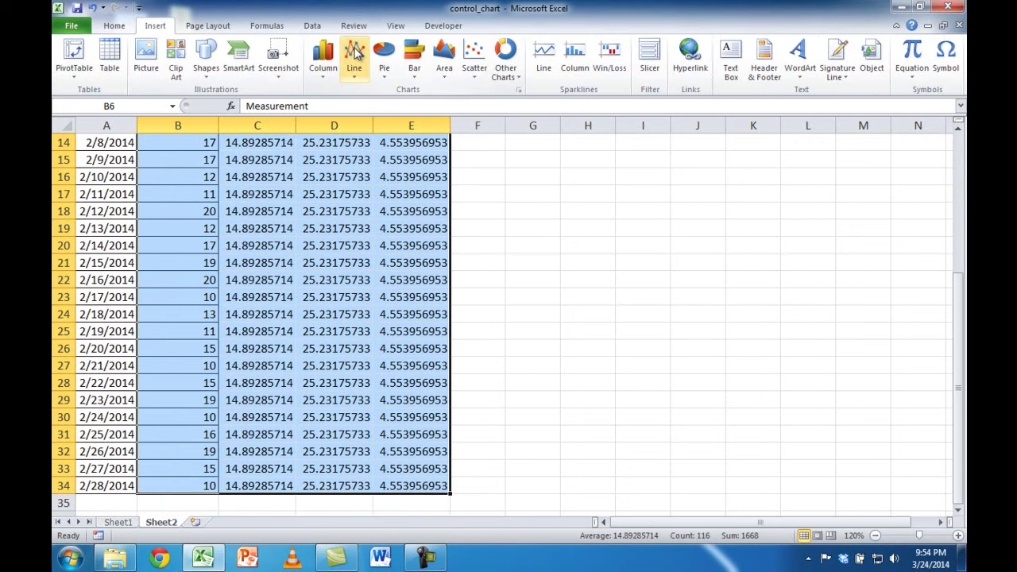
pyautogui.click(355, 54)
pyautogui.click(360, 117)
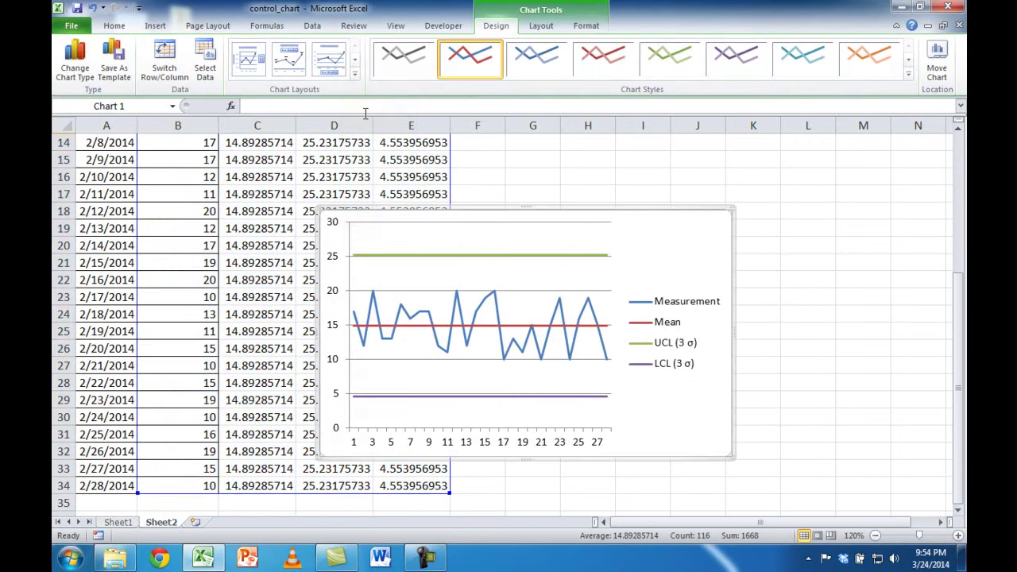
# Move the chart beside the table at the top of Sheet2, starting in column F, and enlarge it to about row 21
pyautogui.moveTo(585, 210); pyautogui.dragTo(744, 140)
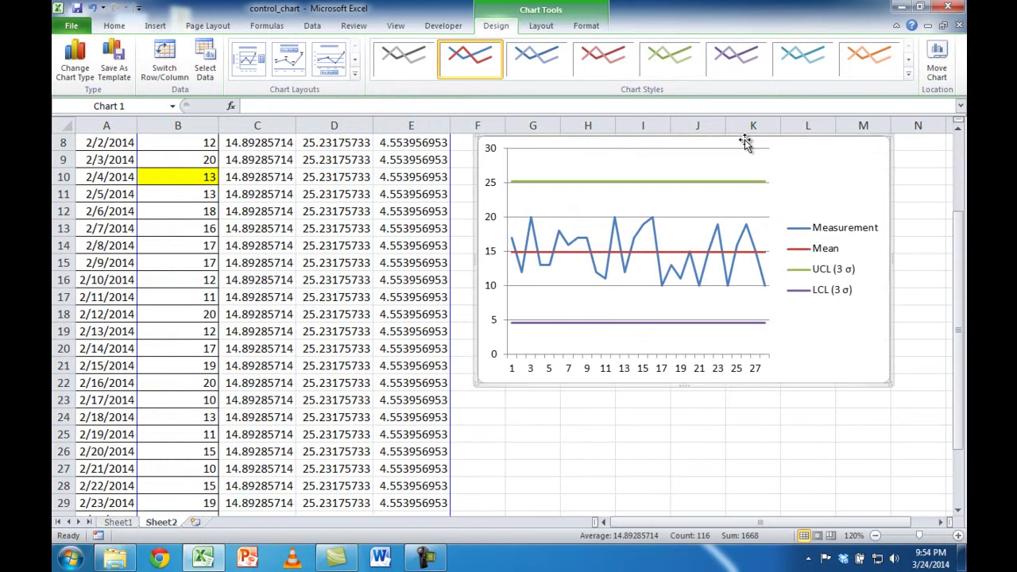
pyautogui.moveTo(893, 192)
pyautogui.mouseDown()
pyautogui.moveTo(886, 129)
pyautogui.moveTo(884, 219)
pyautogui.moveTo(880, 186)
pyautogui.mouseUp()
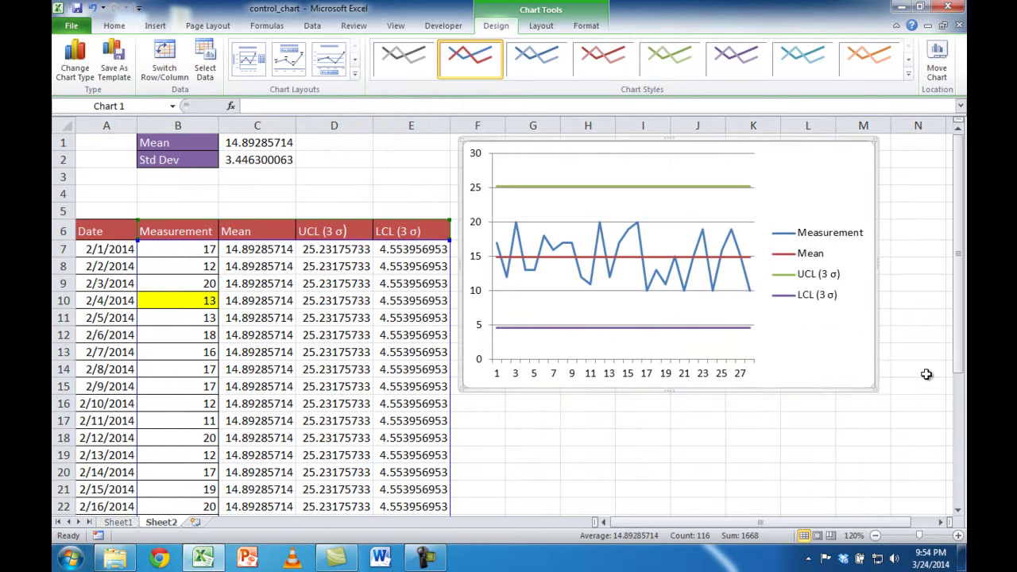
pyautogui.moveTo(874, 388); pyautogui.dragTo(934, 485)
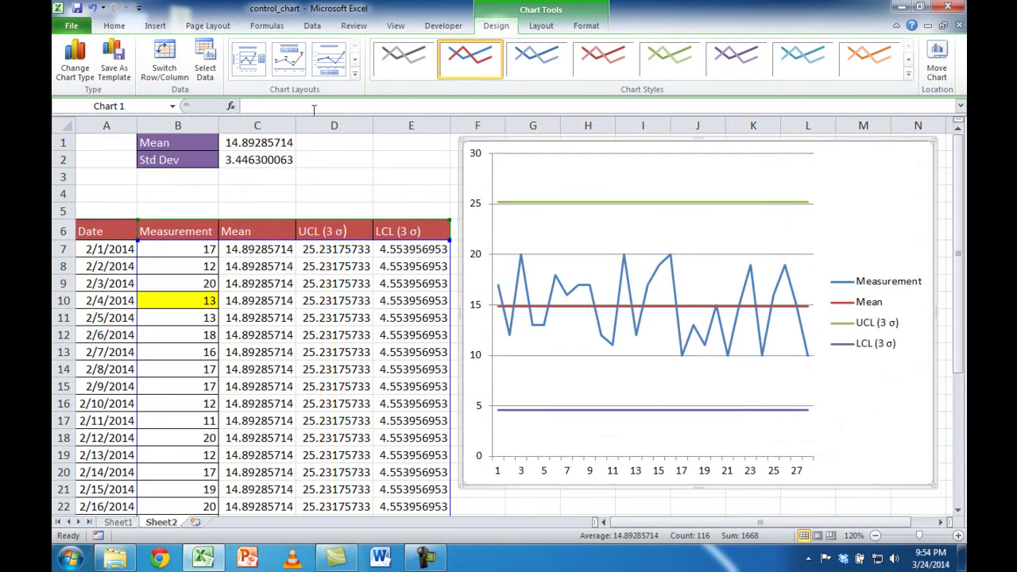
# Narrow columns D and E together, and widen the chart until its far edge reaches column O
pyautogui.moveTo(327, 125)
pyautogui.mouseDown()
pyautogui.moveTo(405, 125)
pyautogui.moveTo(342, 125)
pyautogui.mouseUp()
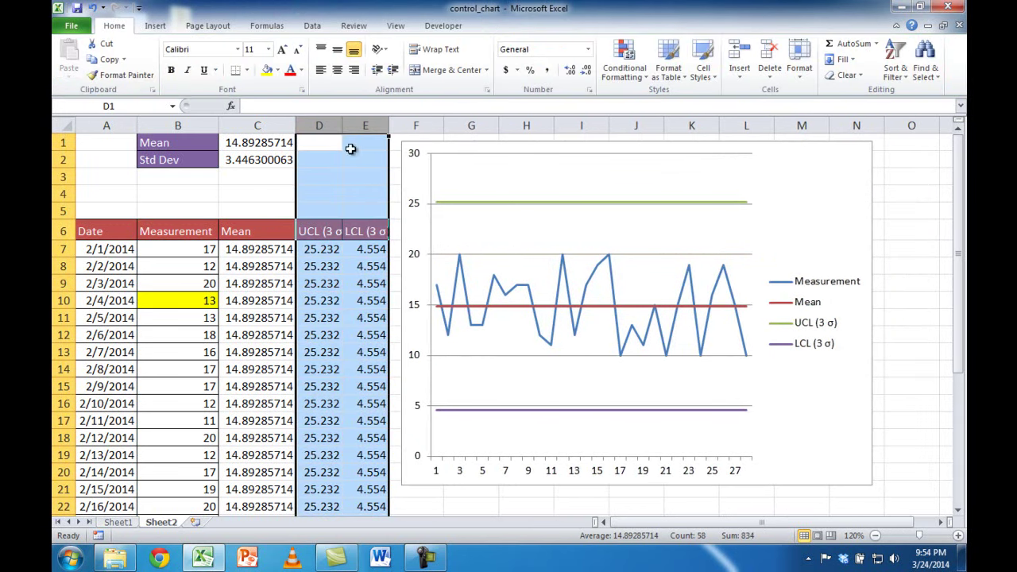
pyautogui.click(311, 249)
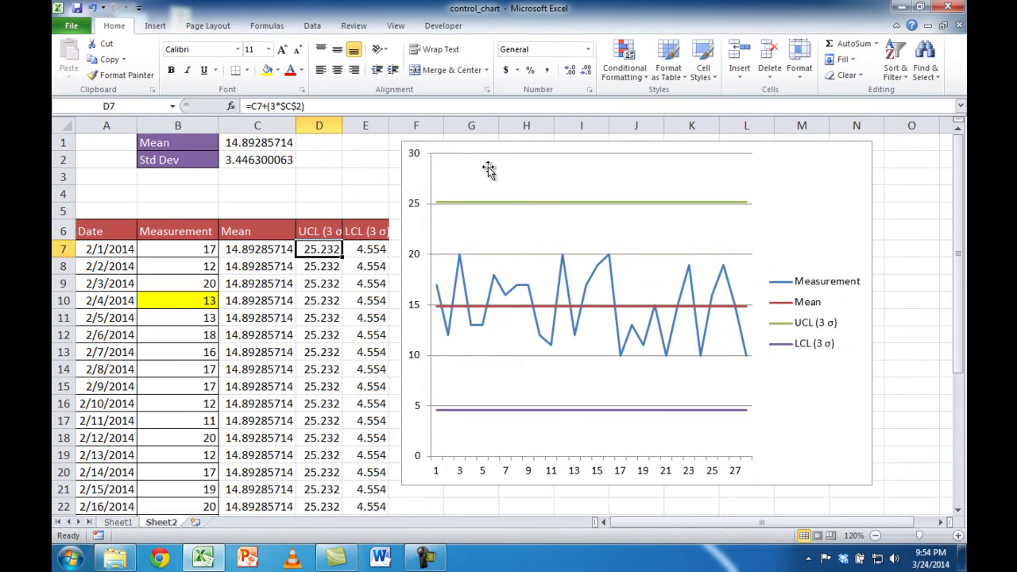
pyautogui.click(858, 356)
pyautogui.moveTo(875, 323); pyautogui.dragTo(920, 324)
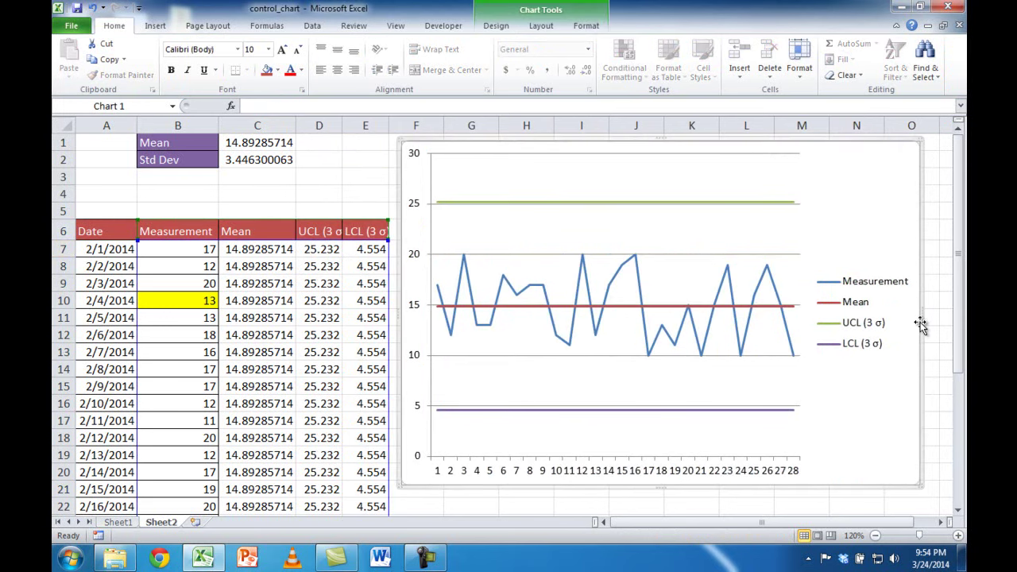
# Delete the horizontal gridlines and the legend from the chart
pyautogui.click(782, 256)
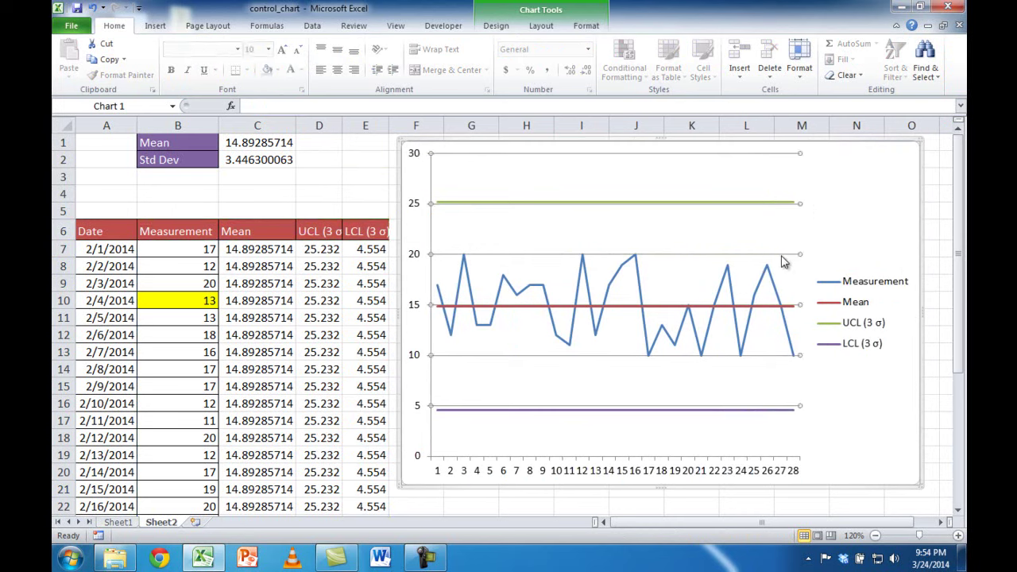
pyautogui.press('Delete')
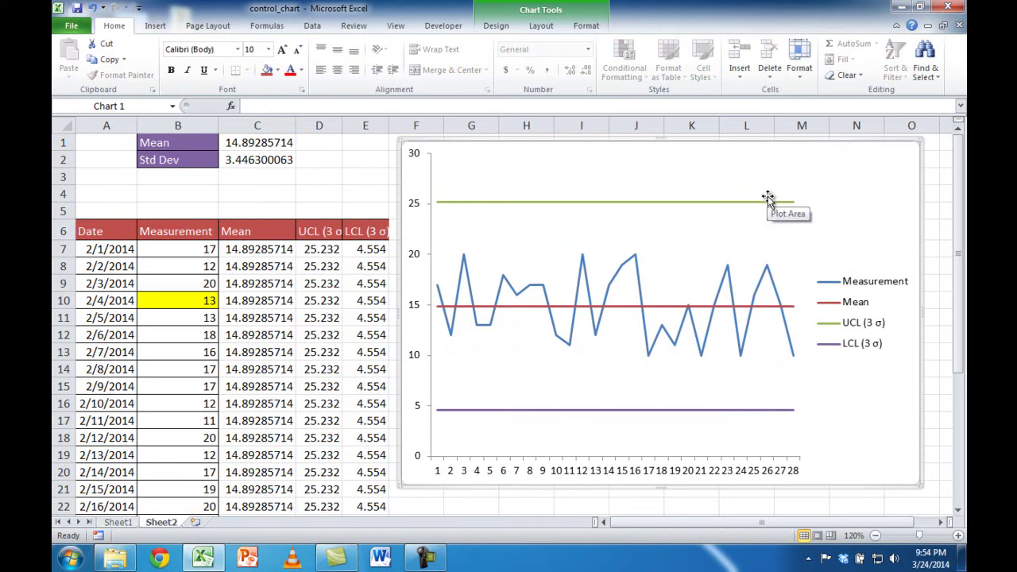
pyautogui.click(856, 288)
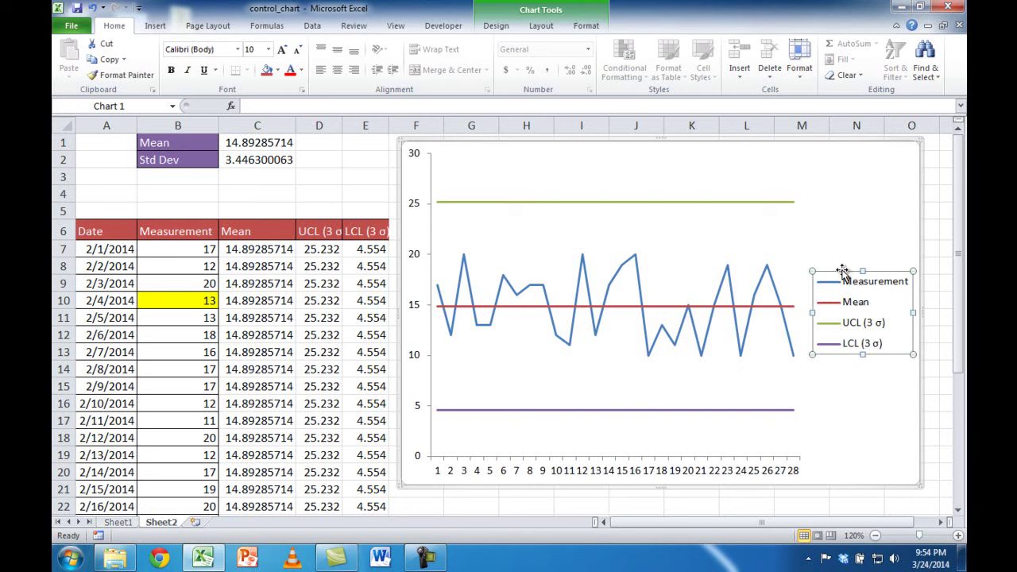
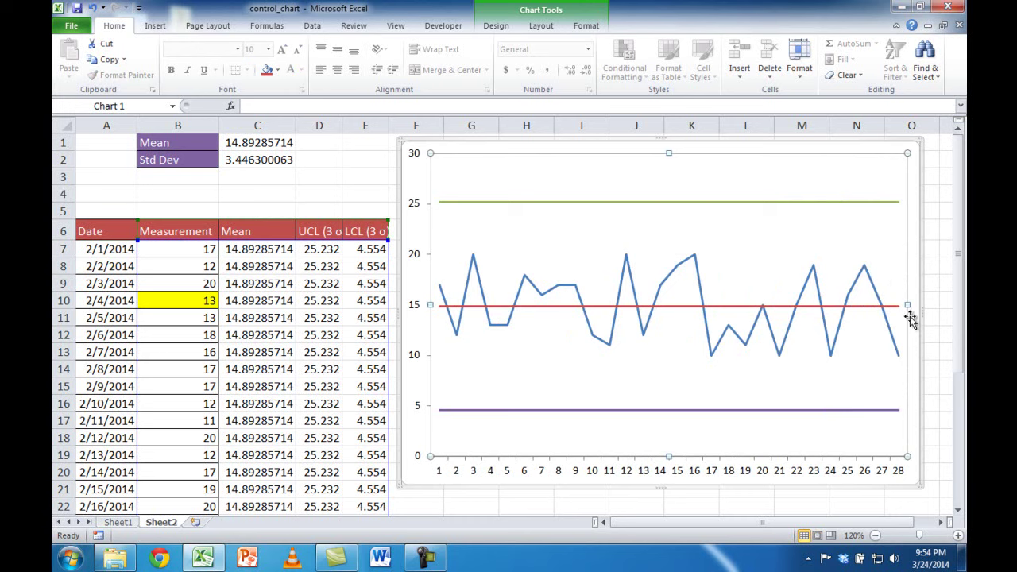
# Narrow the plot area to leave room beside the lines, and add a data label to point 27 of the UCL line only
pyautogui.moveTo(907, 305); pyautogui.dragTo(854, 305)
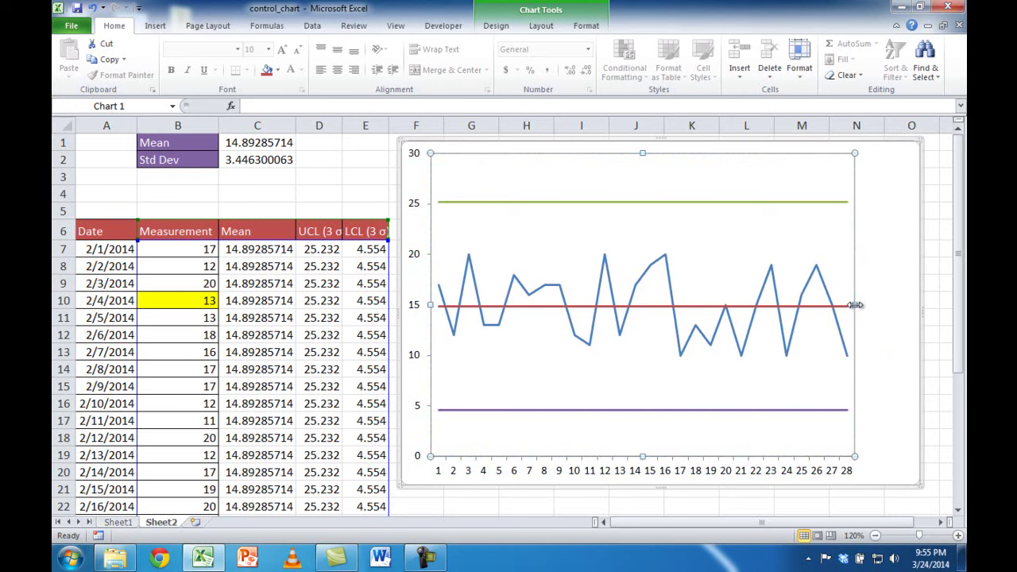
pyautogui.click(885, 319)
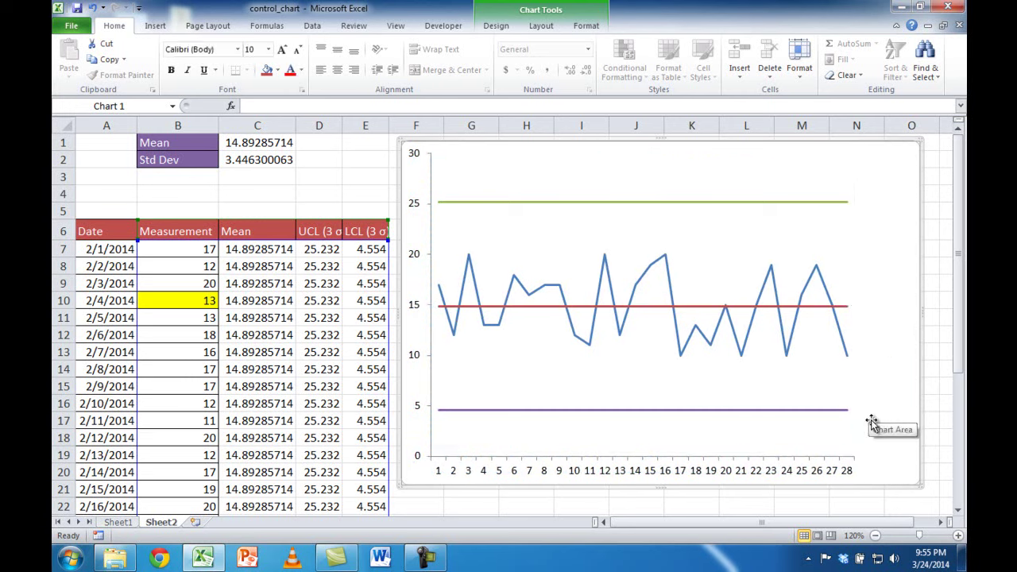
pyautogui.click(838, 205)
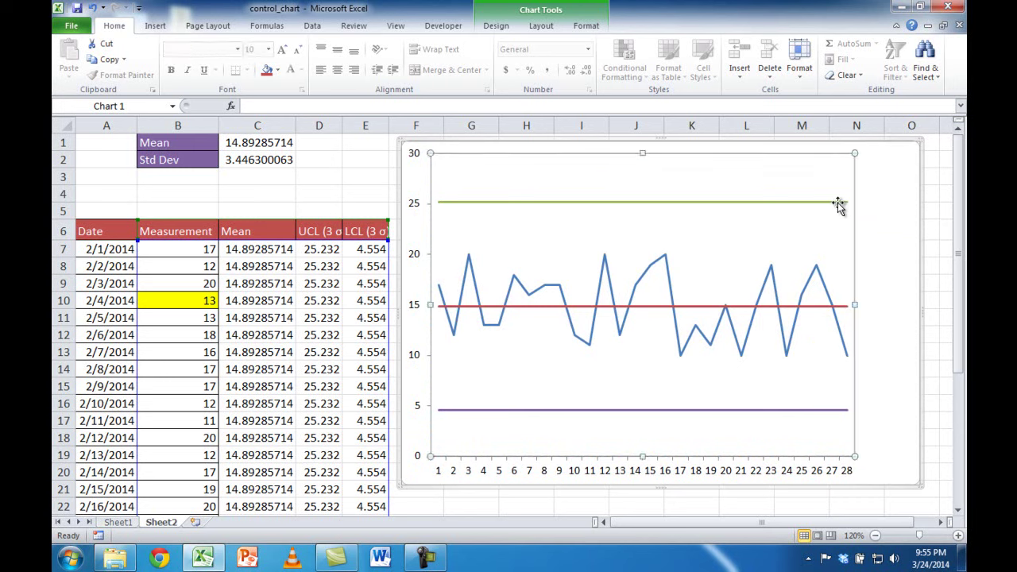
pyautogui.click(838, 204)
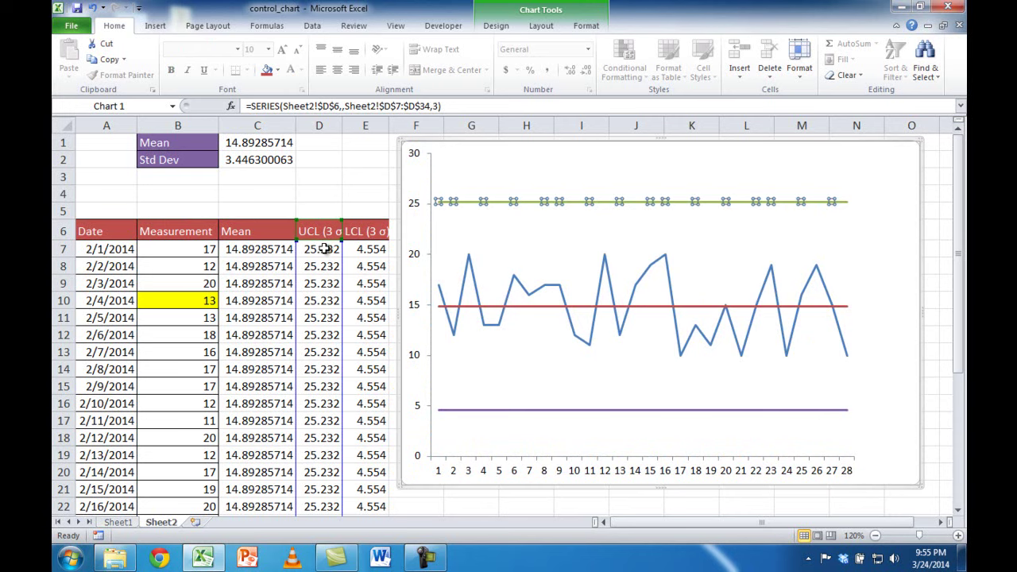
pyautogui.click(833, 202)
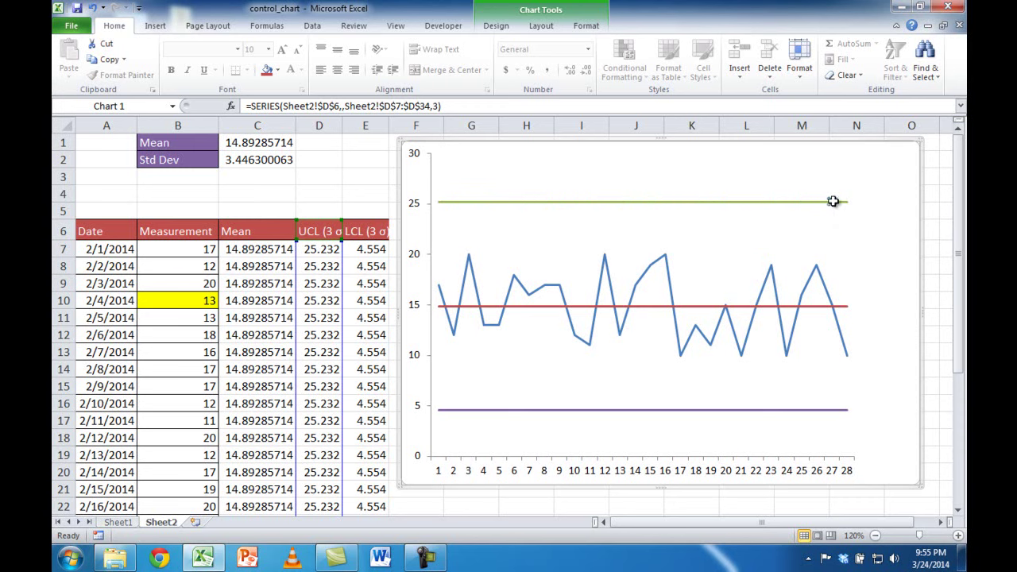
pyautogui.rightClick(833, 202)
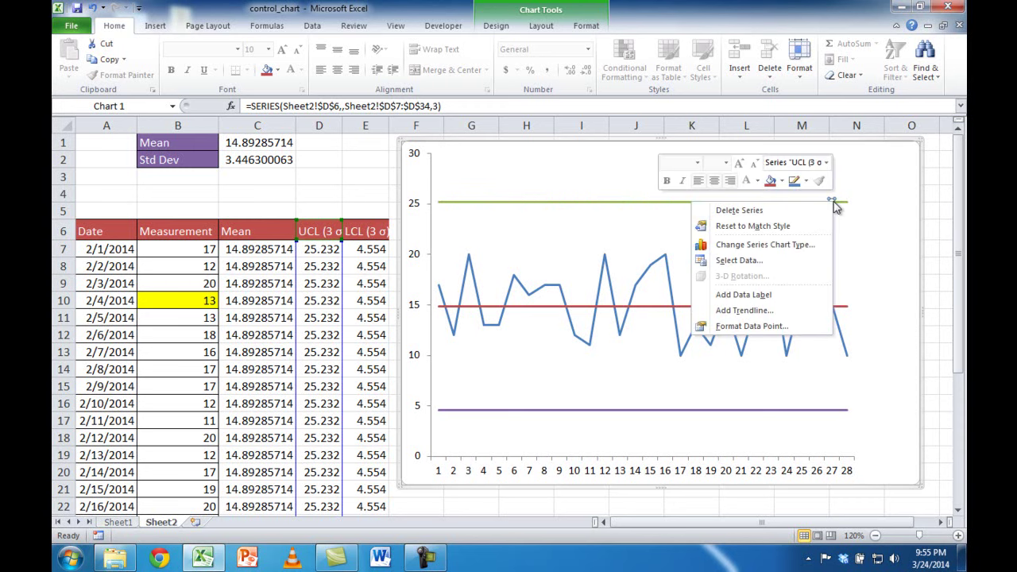
pyautogui.click(748, 295)
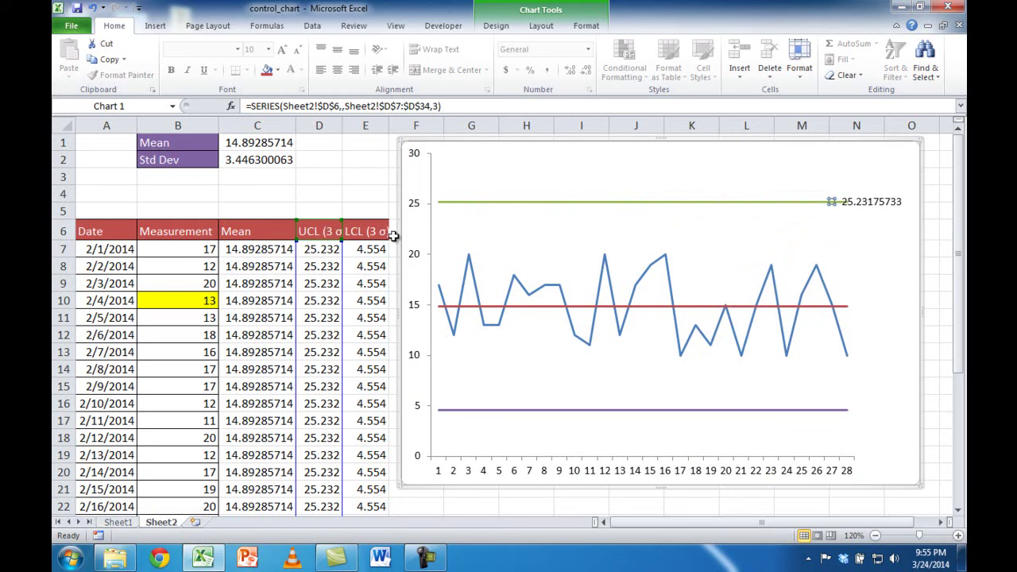
# Link the UCL data label to its header cell with =Sheet2!$D$6 and move it just past the line's end
pyautogui.click(872, 204)
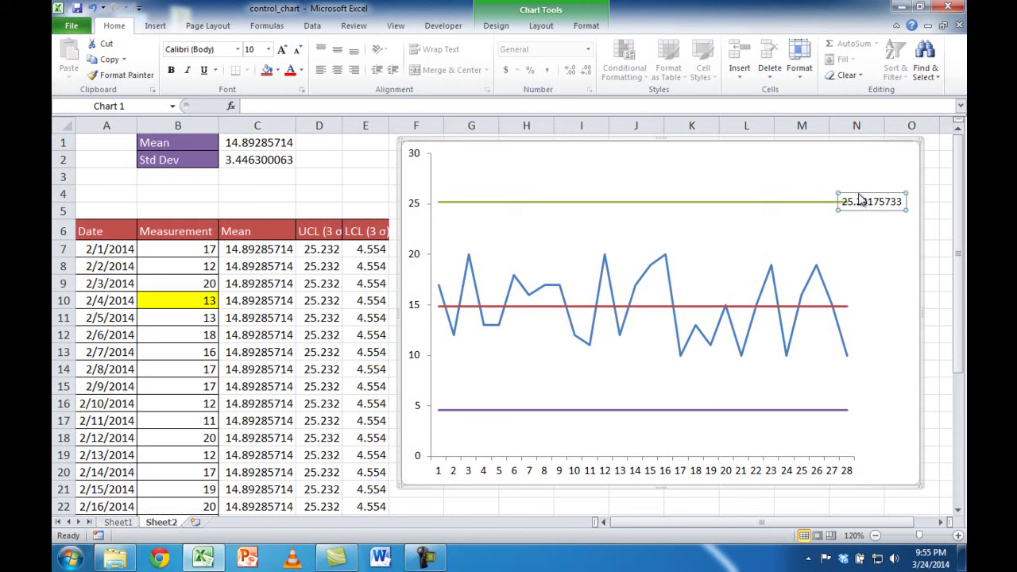
pyautogui.click(604, 106)
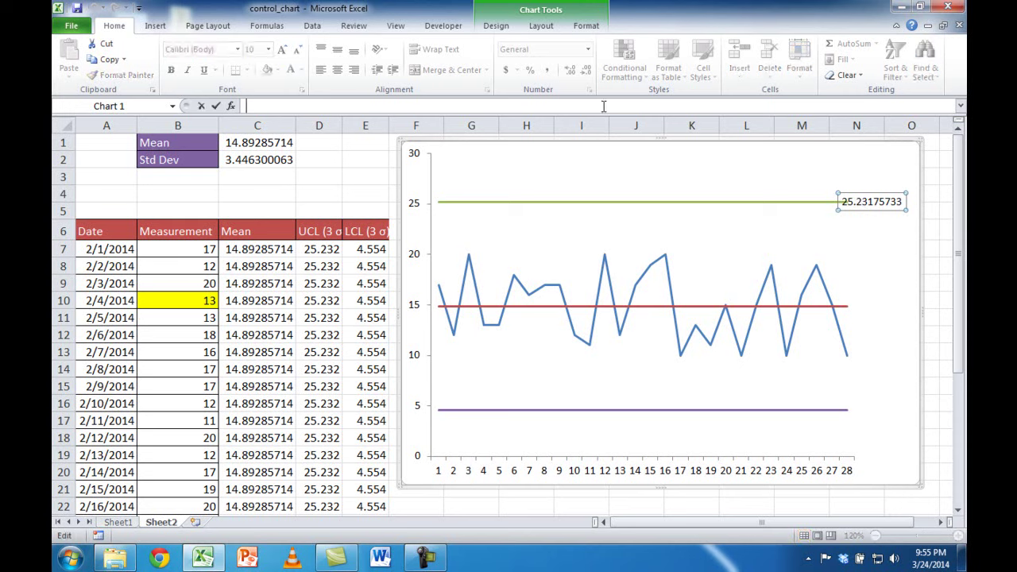
pyautogui.write('=')
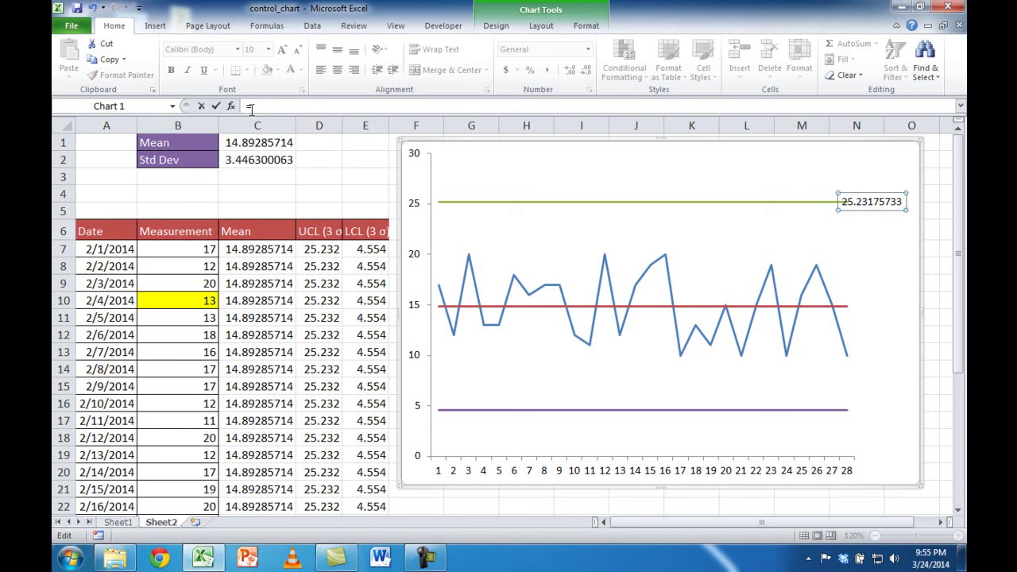
pyautogui.click(322, 230)
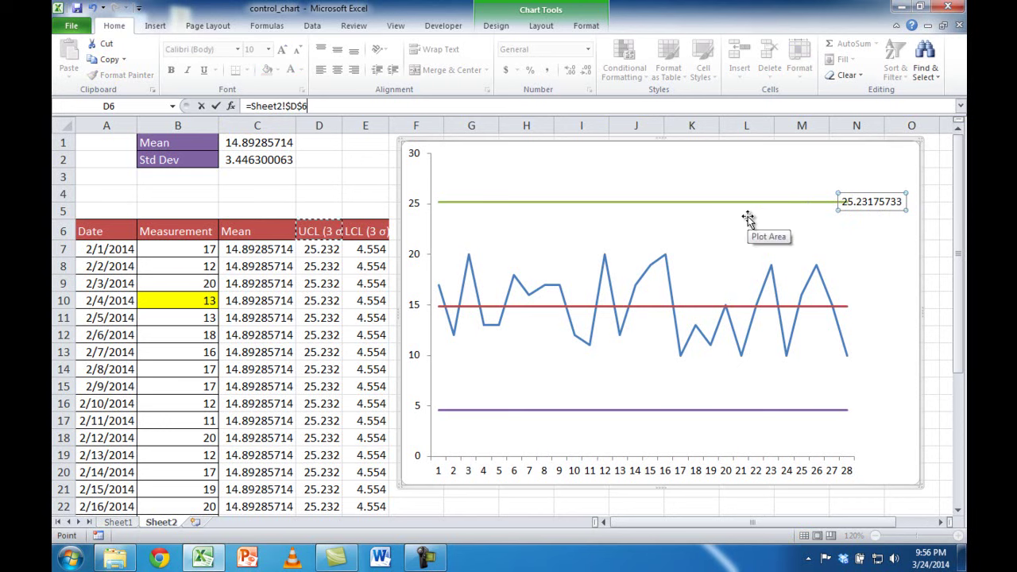
pyautogui.press('Return')
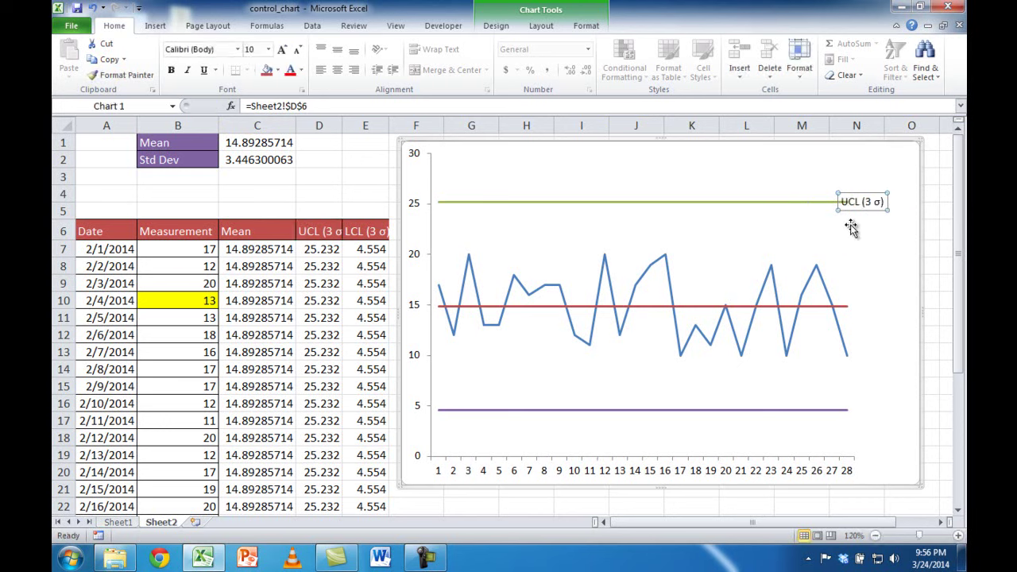
pyautogui.moveTo(861, 193); pyautogui.dragTo(879, 194)
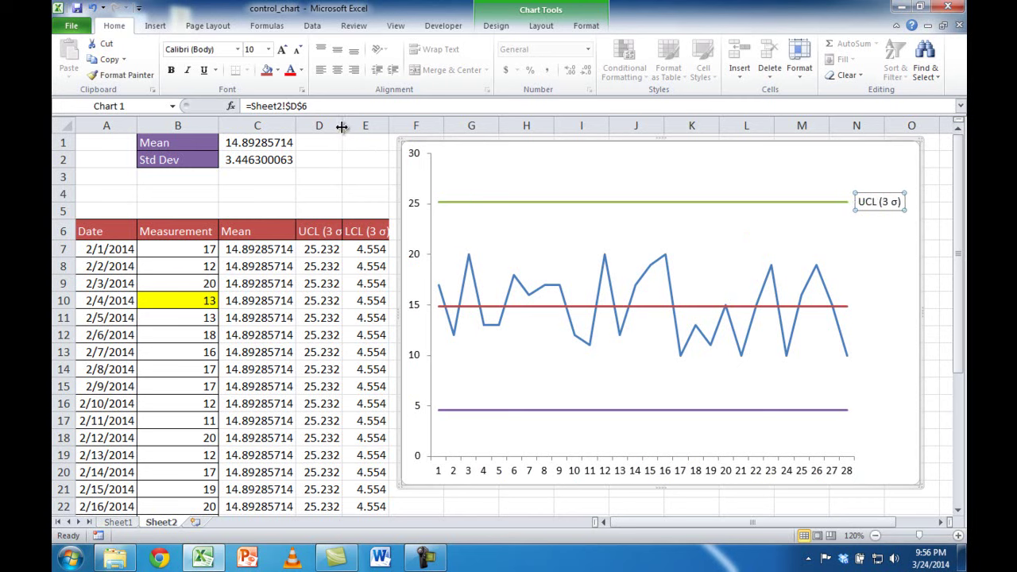
# Widen columns D and E equally so that the UCL (3 σ) and LCL (3 σ) headers fit
pyautogui.moveTo(338, 126); pyautogui.dragTo(411, 126)
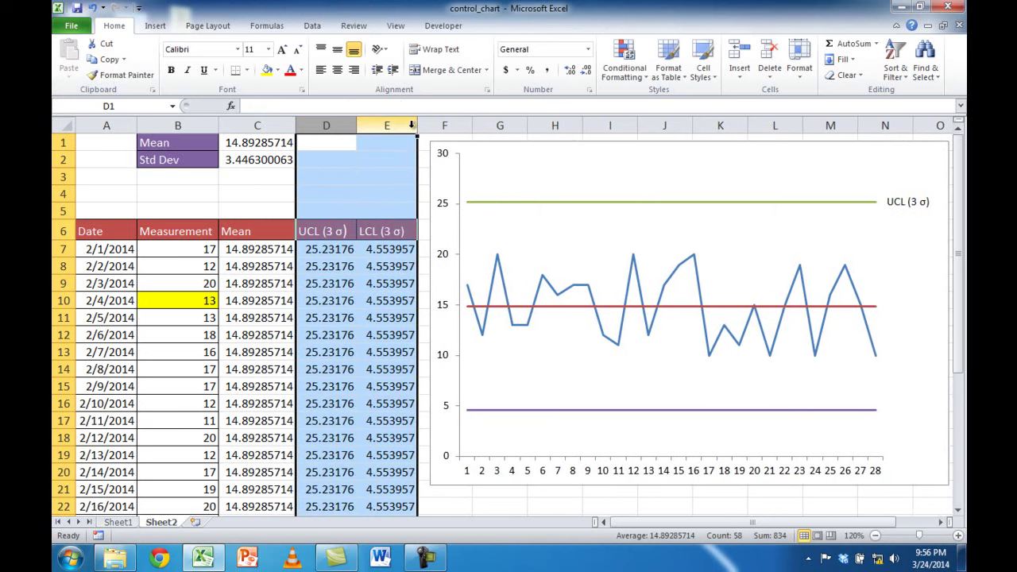
pyautogui.click(897, 204)
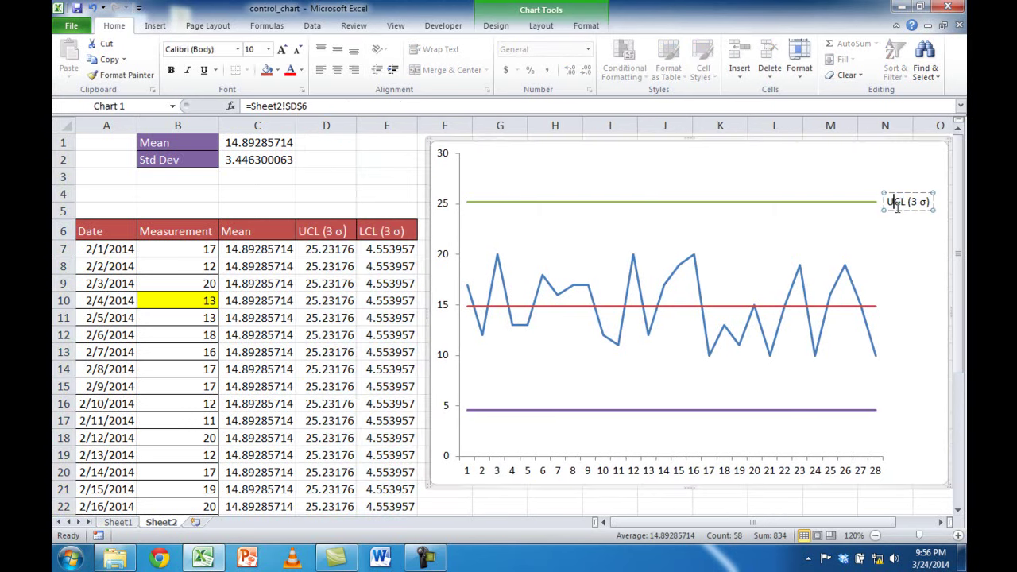
# Add a data label to point 27 of the LCL line only
pyautogui.click(858, 411)
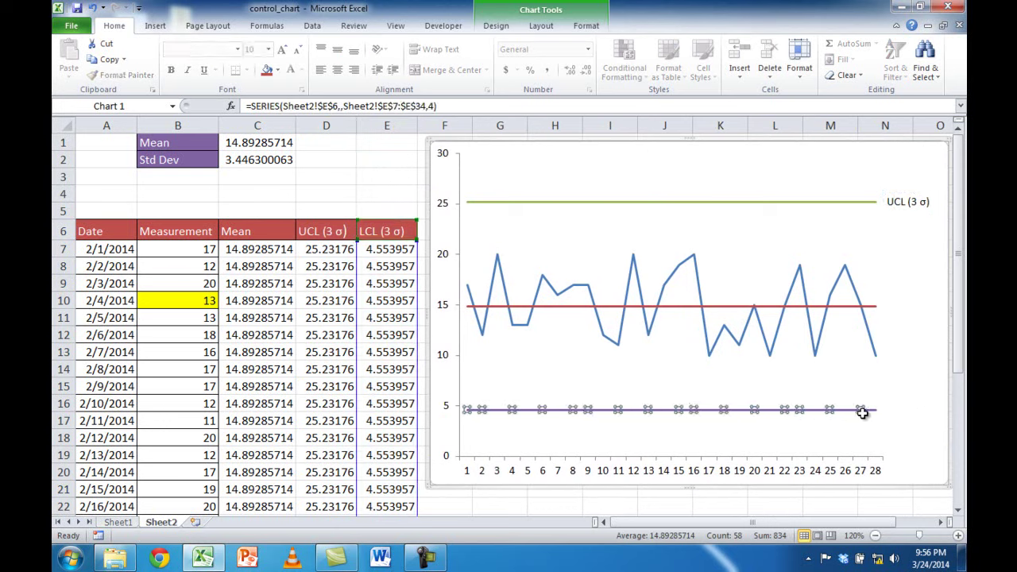
pyautogui.click(862, 411)
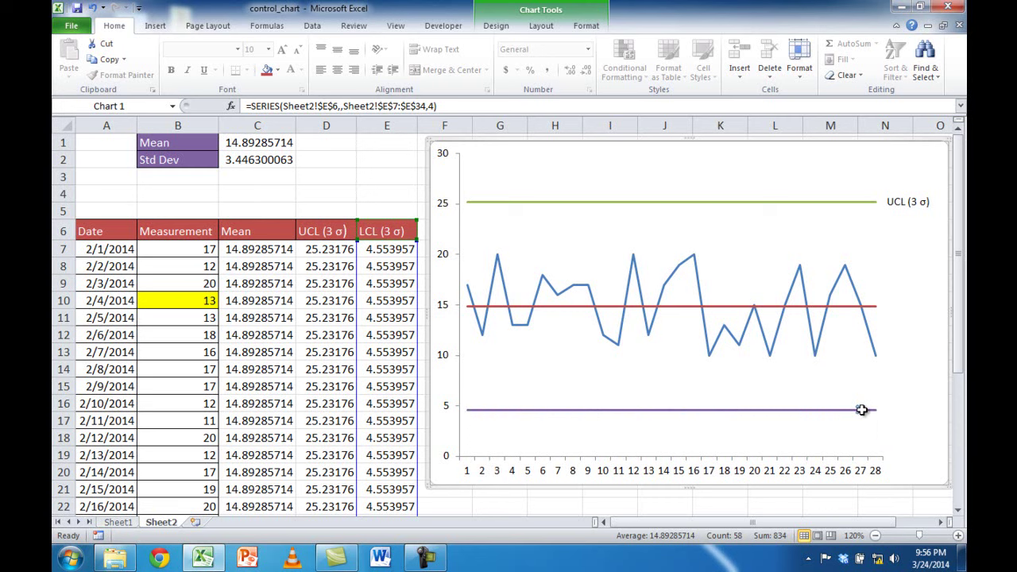
pyautogui.rightClick(862, 412)
pyautogui.click(818, 369)
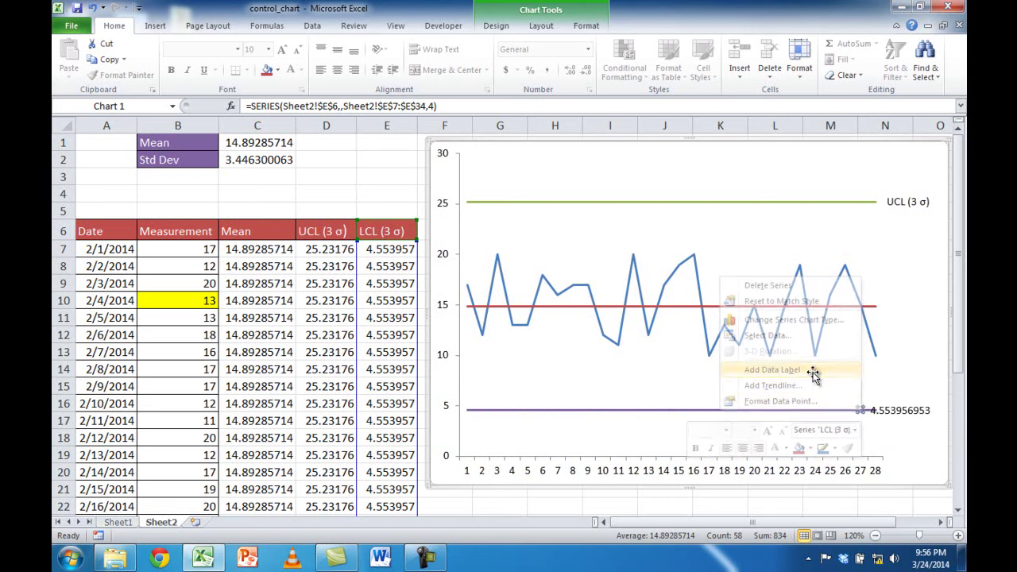
# Link the LCL data label to its header cell with =Sheet2!$E$6 and move it just past the line's end
pyautogui.click(893, 410)
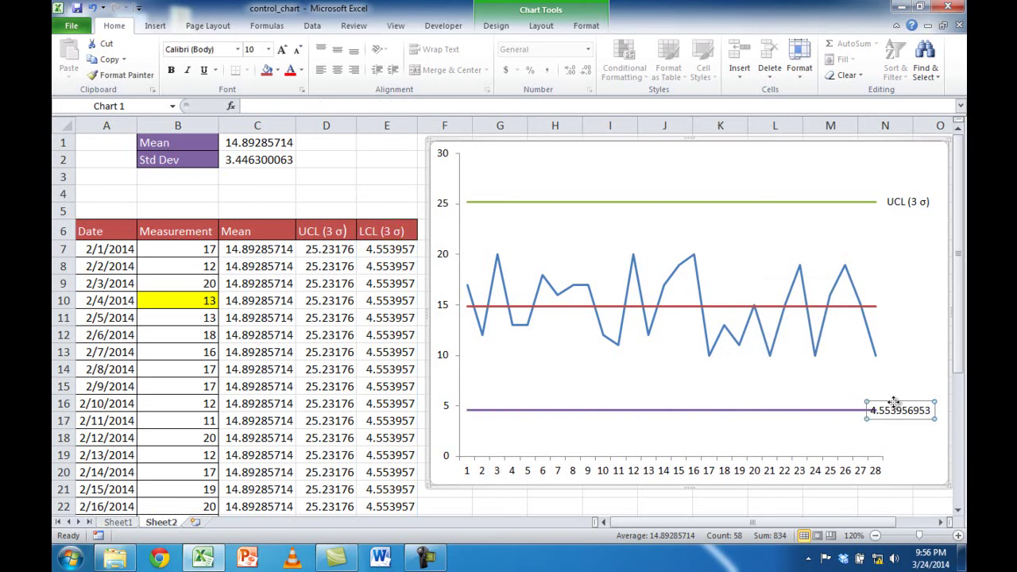
pyautogui.click(442, 105)
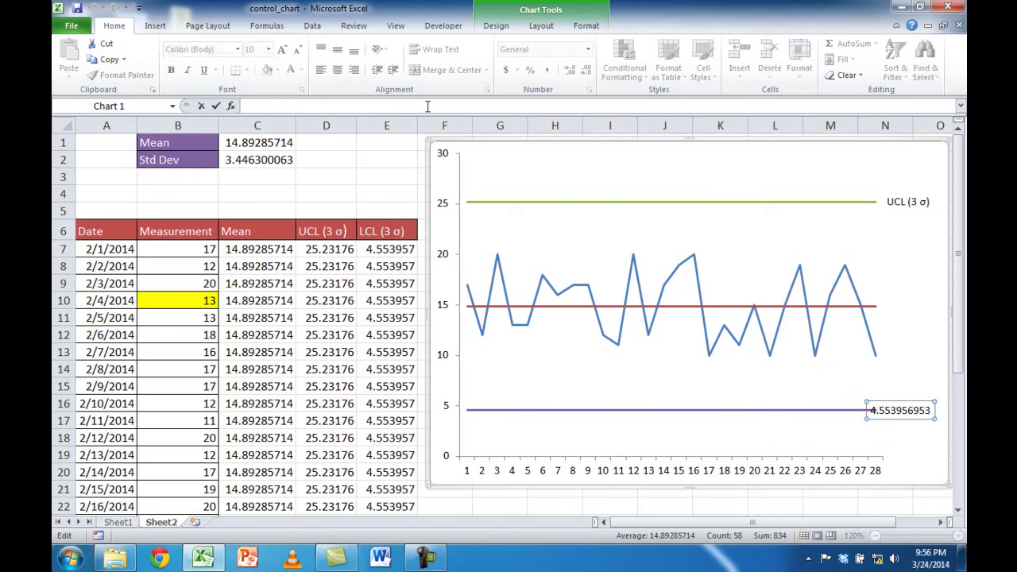
pyautogui.write('=')
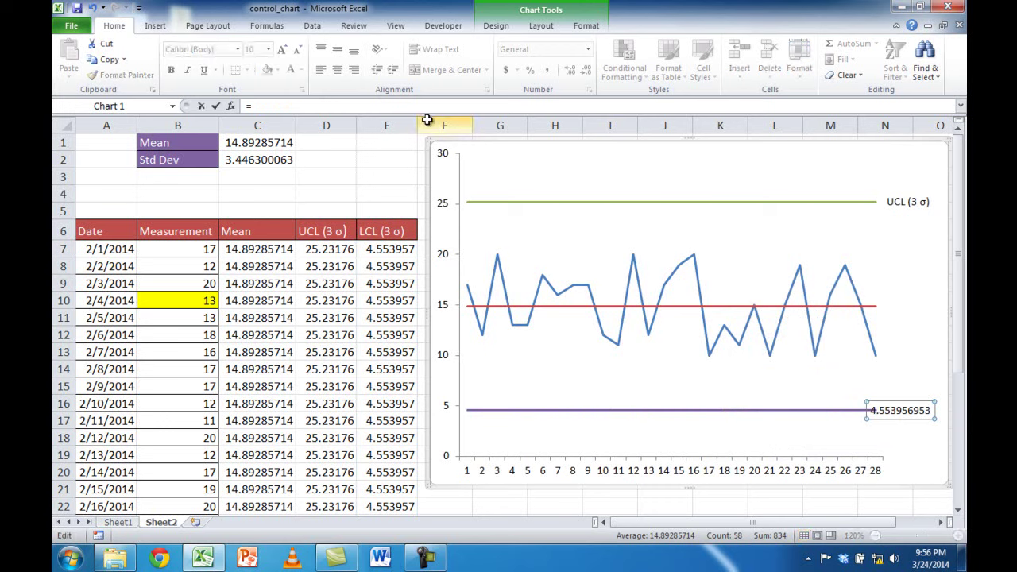
pyautogui.click(383, 231)
pyautogui.press('Return')
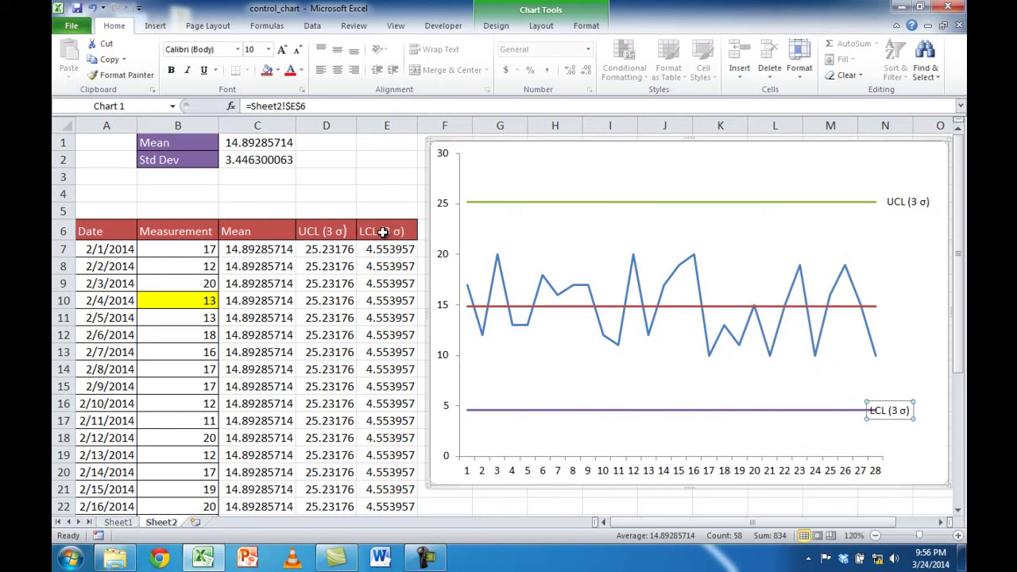
pyautogui.moveTo(871, 404); pyautogui.dragTo(909, 402)
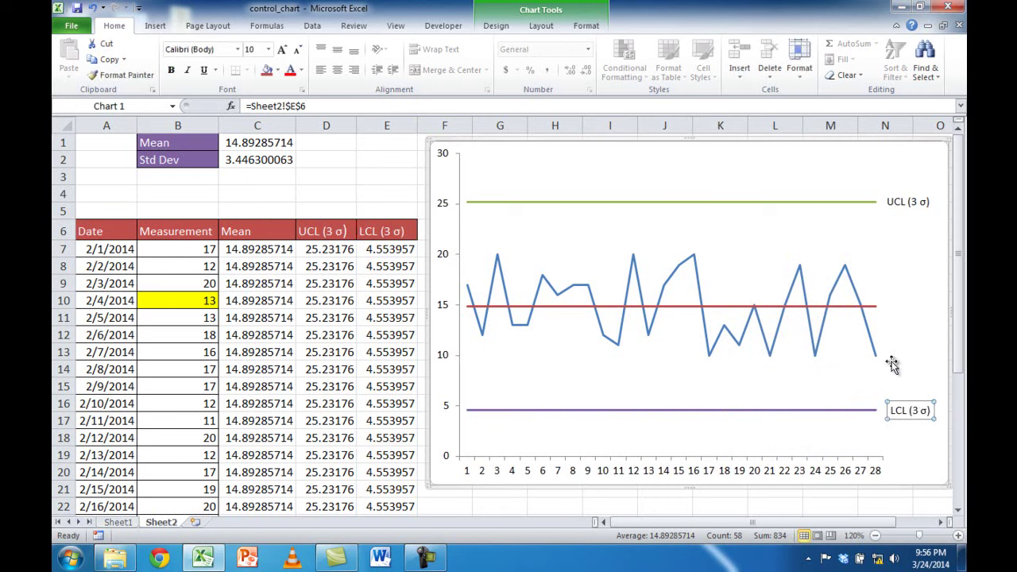
# Add a data label to point 27 of the Mean line only
pyautogui.click(874, 307)
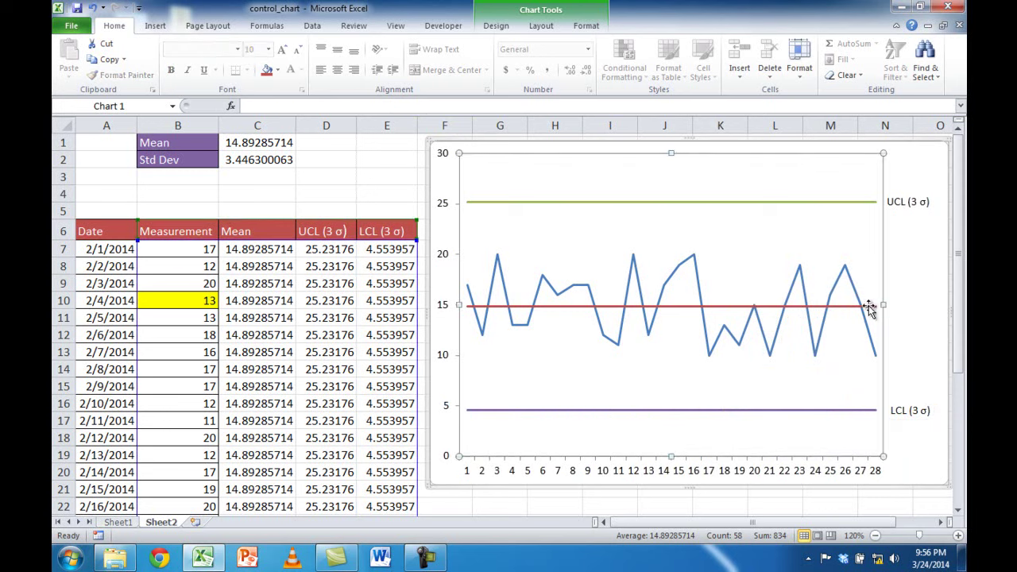
pyautogui.click(844, 311)
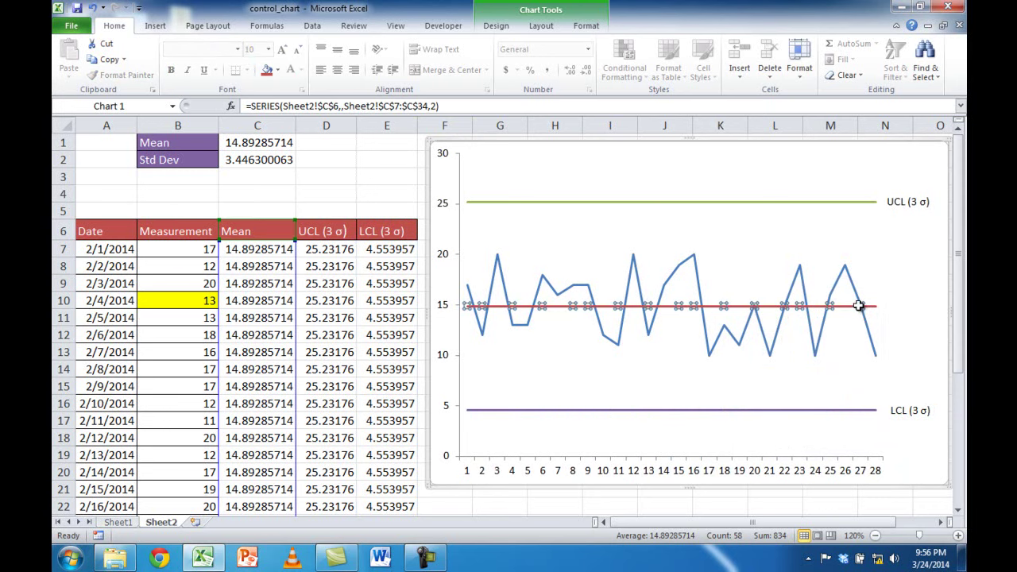
pyautogui.click(858, 308)
pyautogui.rightClick(859, 306)
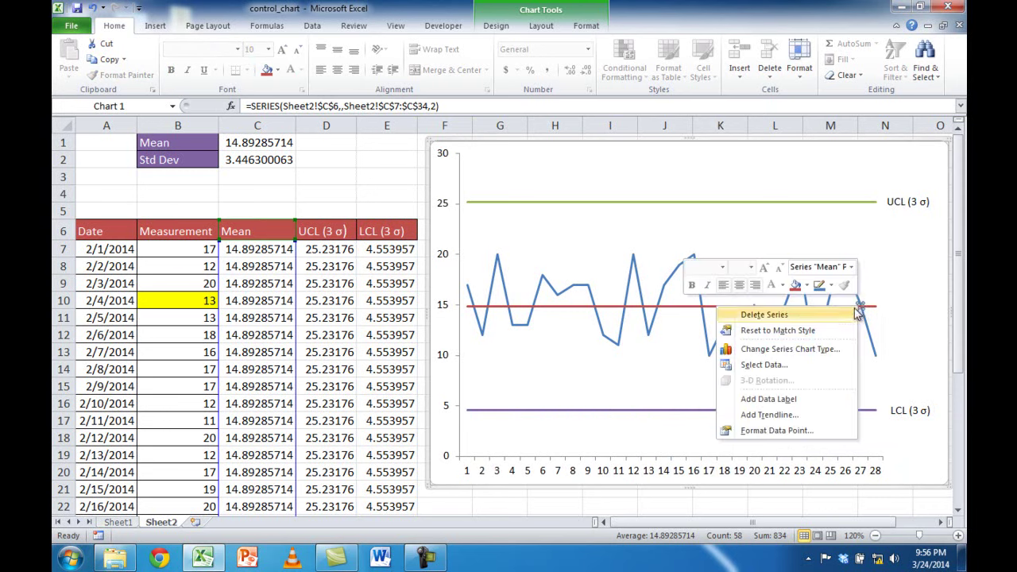
pyautogui.click(833, 399)
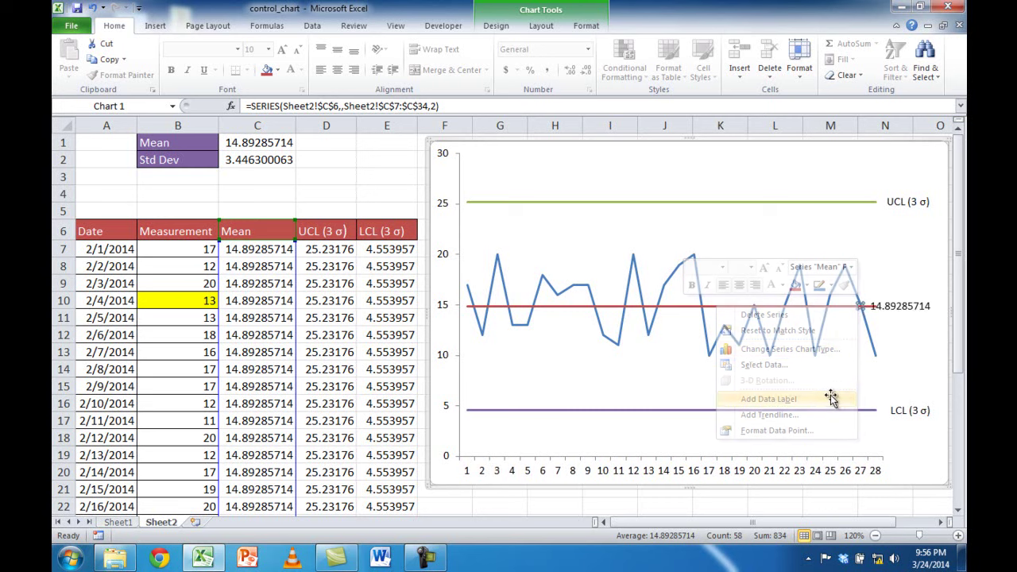
# Link the Mean data label to its header cell with =Sheet2!$C$6 and move it just past the line's end
pyautogui.click(895, 306)
pyautogui.click(598, 106)
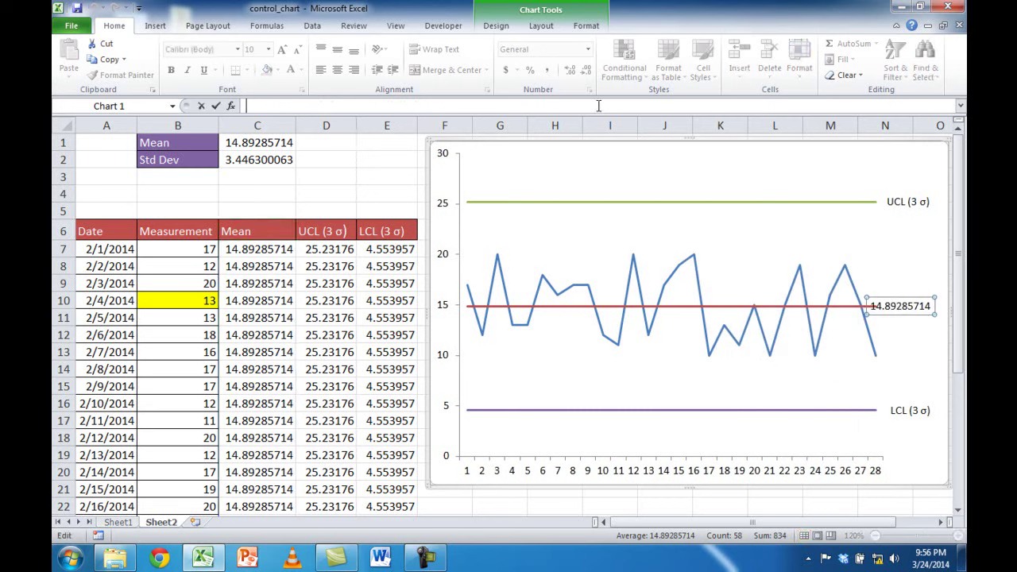
pyautogui.write('=')
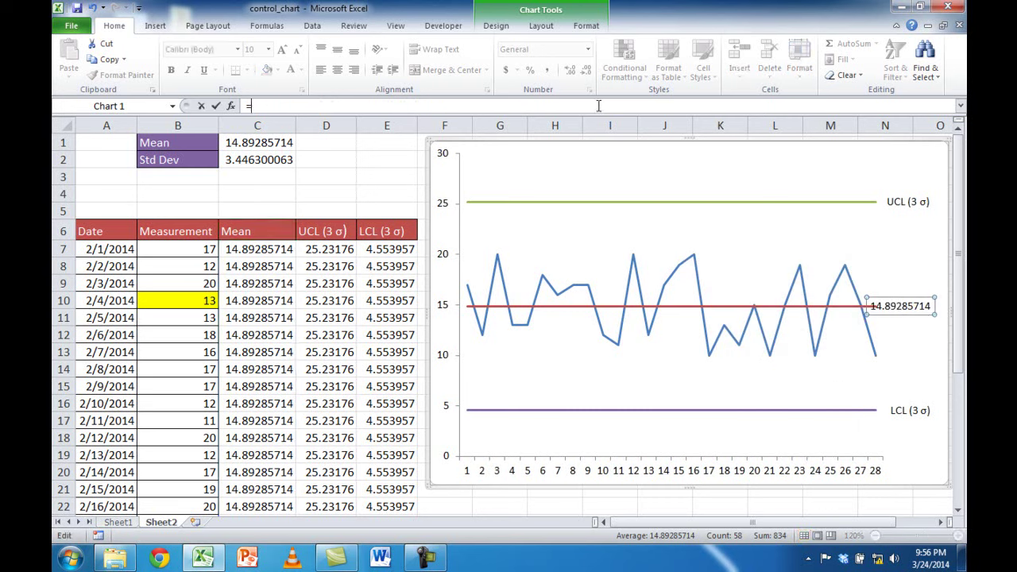
pyautogui.click(240, 231)
pyautogui.press('Return')
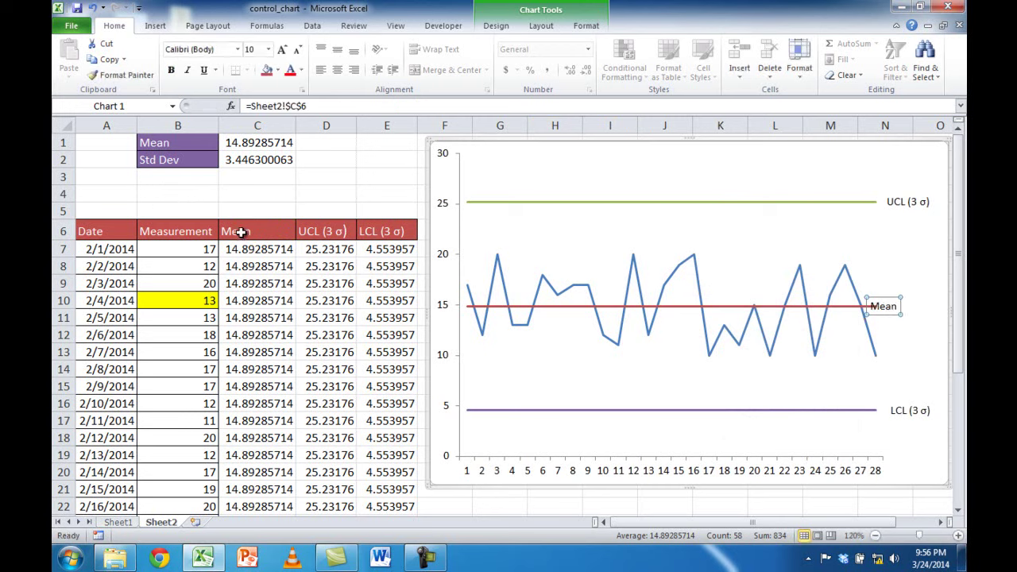
pyautogui.moveTo(888, 297); pyautogui.dragTo(906, 300)
# Test the chart by setting the highlighted measurement in B10 to 100, and undo that change
pyautogui.click(188, 299)
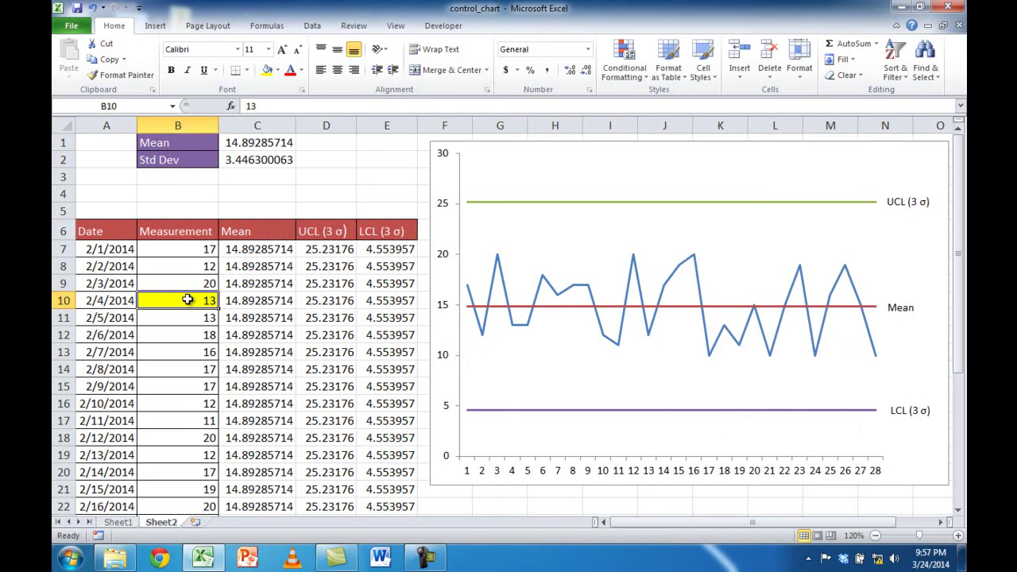
pyautogui.write('1')
pyautogui.press('Return')
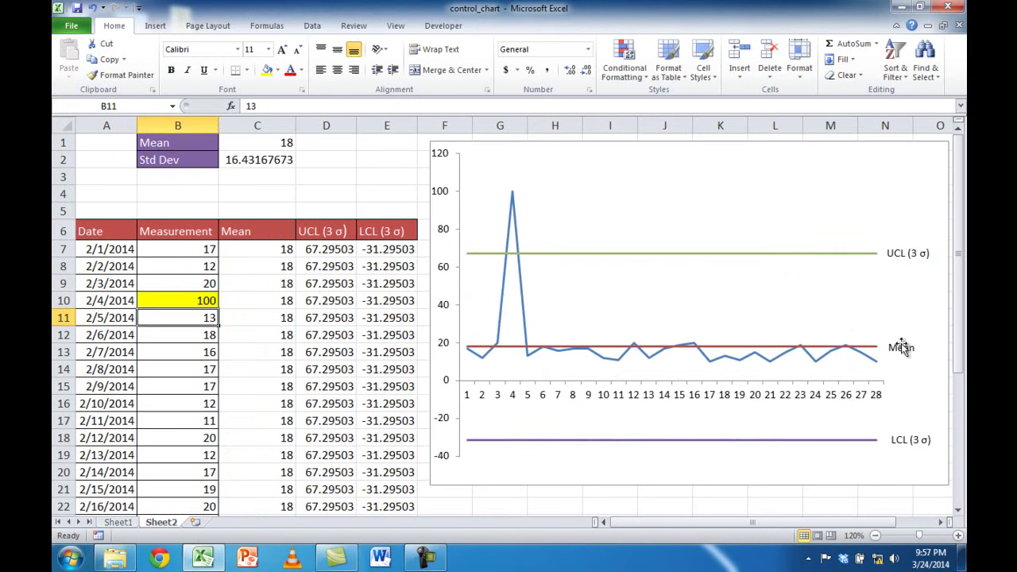
pyautogui.hotkey('ctrl', 'z')
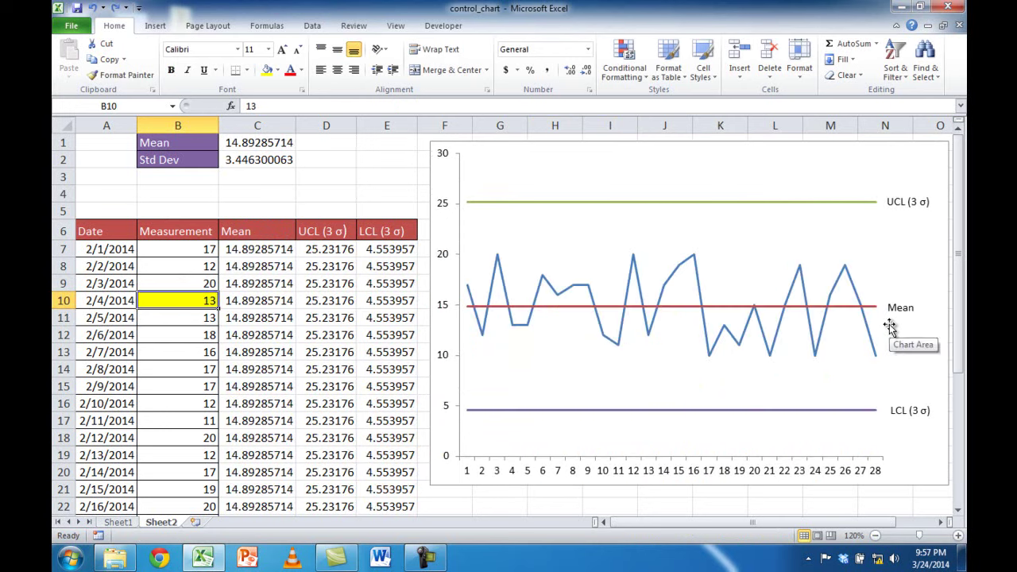
# Remove (3 σ) from the header in D6 so that it reads only UCL
pyautogui.click(333, 230)
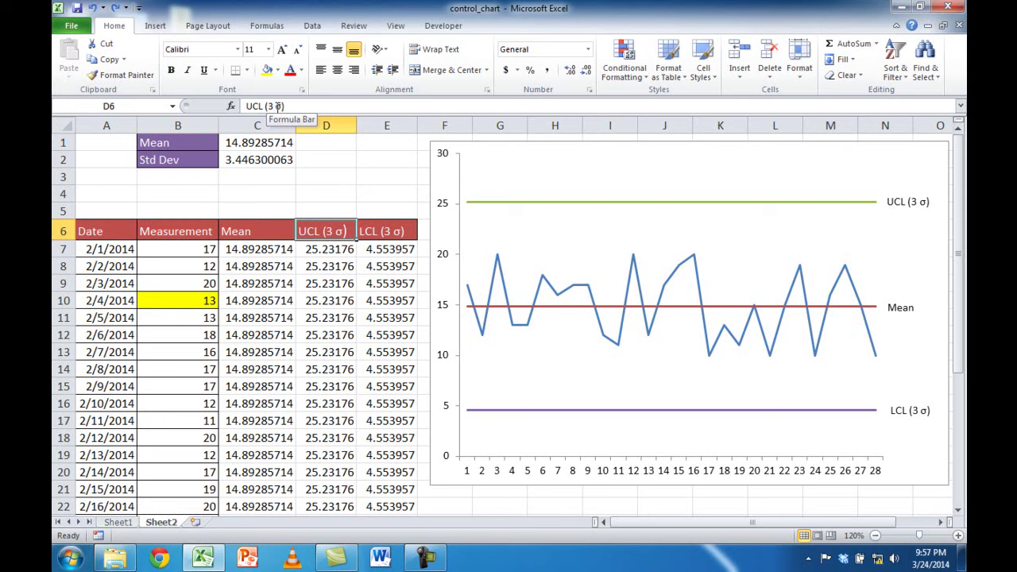
pyautogui.moveTo(265, 106); pyautogui.dragTo(308, 107)
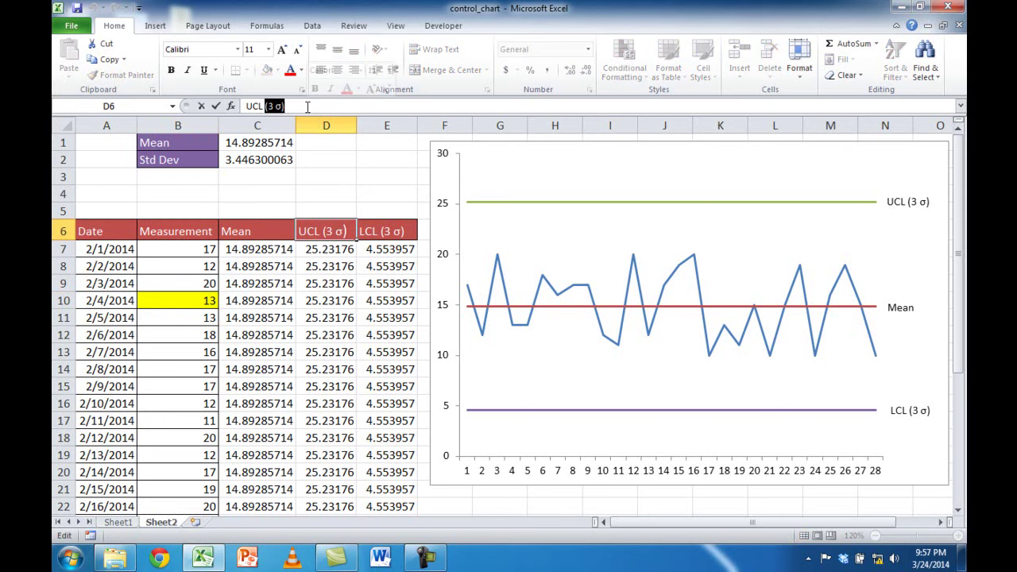
pyautogui.press('BackSpace')
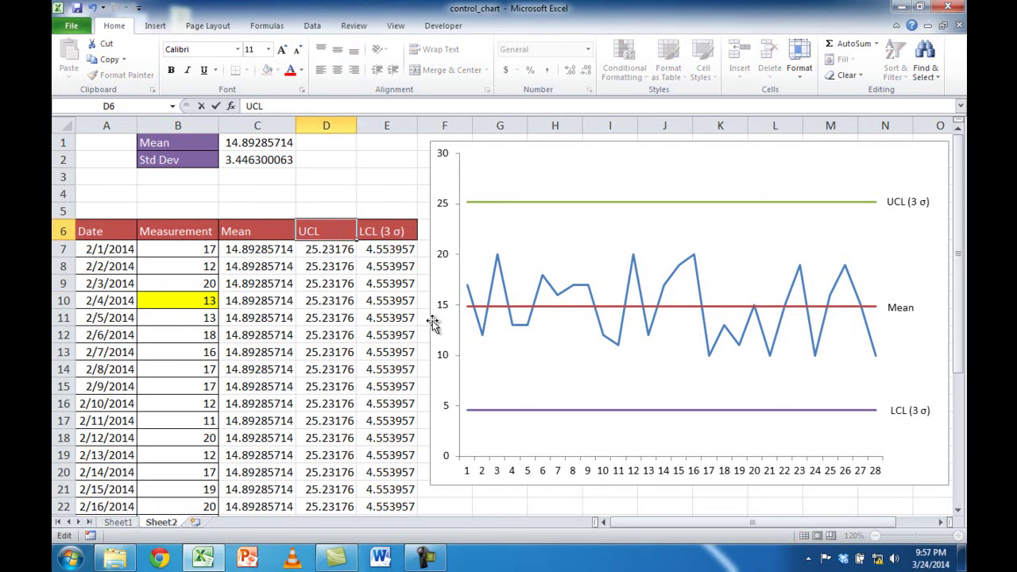
pyautogui.press('Return')
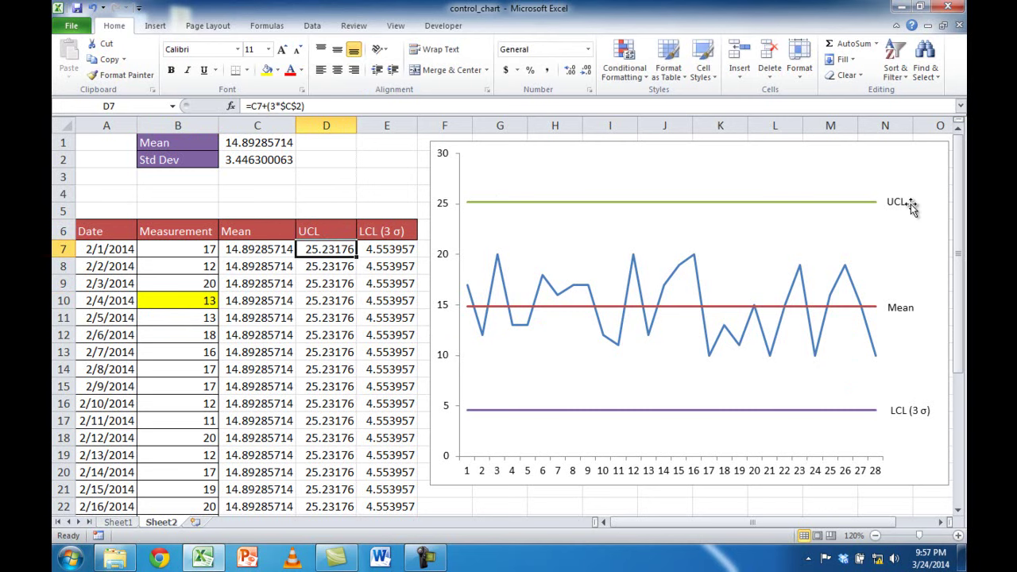
# Extend the header in D6 to UCL (3 and open the Symbol dialog while still editing the cell
pyautogui.click(322, 231)
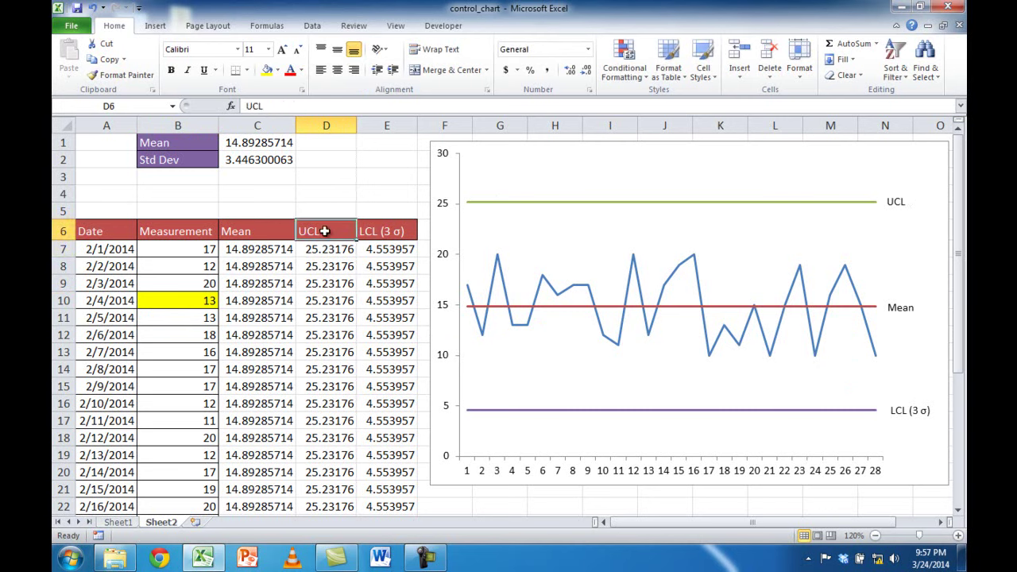
pyautogui.click(277, 106)
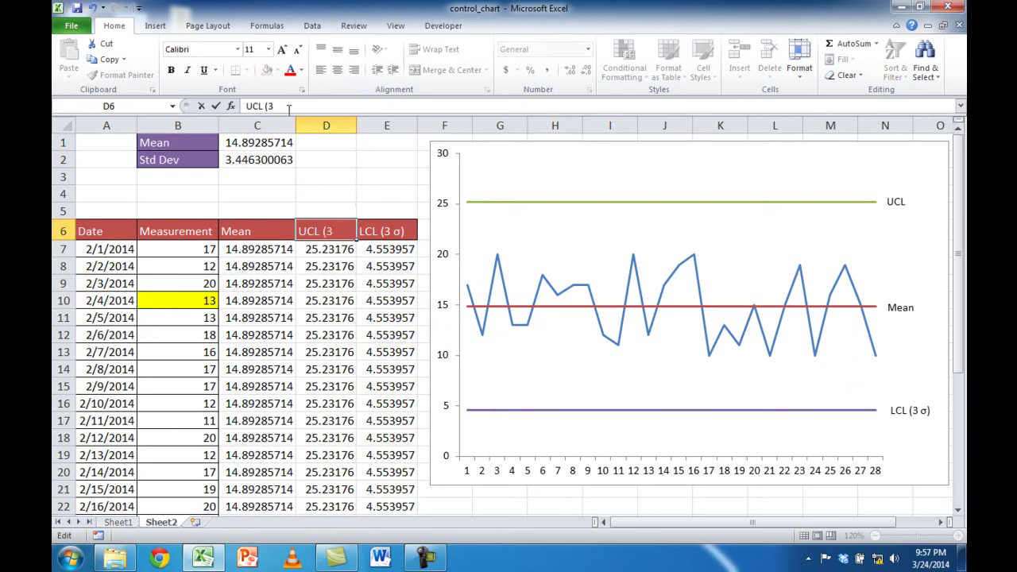
pyautogui.click(156, 25)
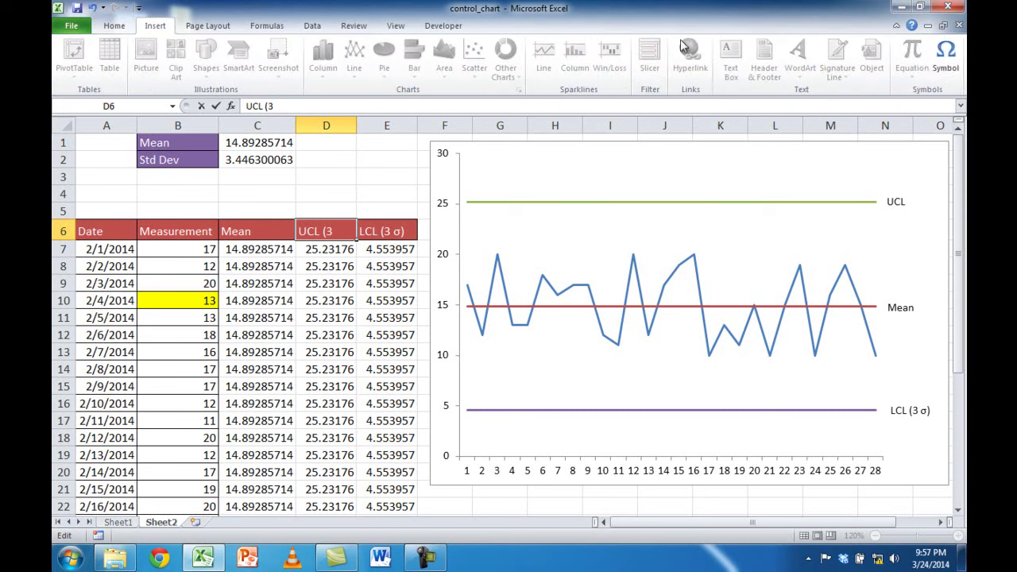
pyautogui.click(945, 58)
# Insert the Greek small letter sigma using Unicode hex code 03c3 and complete the D6 header as UCL (3σ)
pyautogui.moveTo(743, 270); pyautogui.dragTo(743, 238)
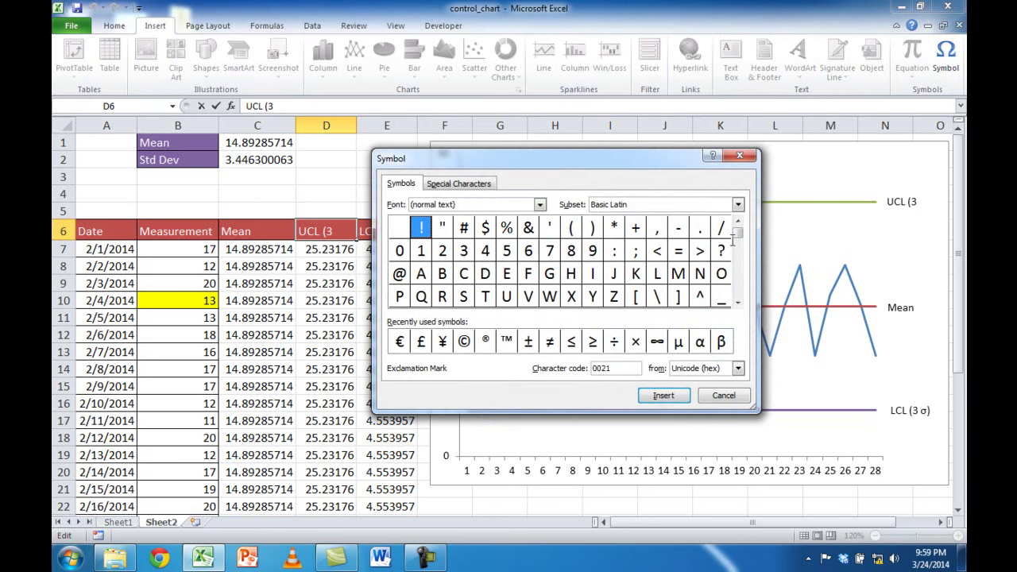
pyautogui.moveTo(737, 241); pyautogui.dragTo(740, 284)
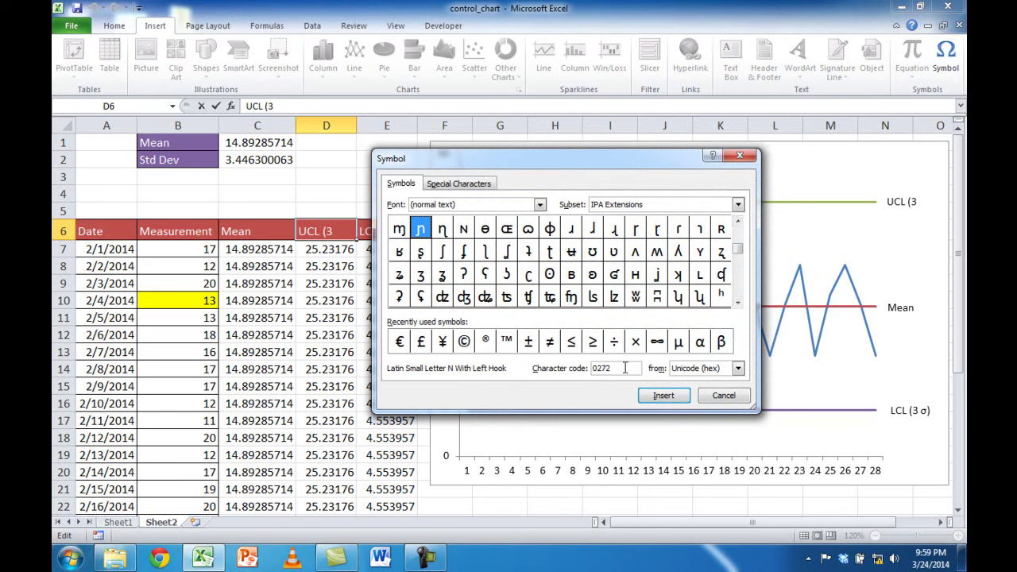
pyautogui.press('BackSpace')
pyautogui.press('BackSpace')
pyautogui.press('BackSpace')
pyautogui.write('3c3')
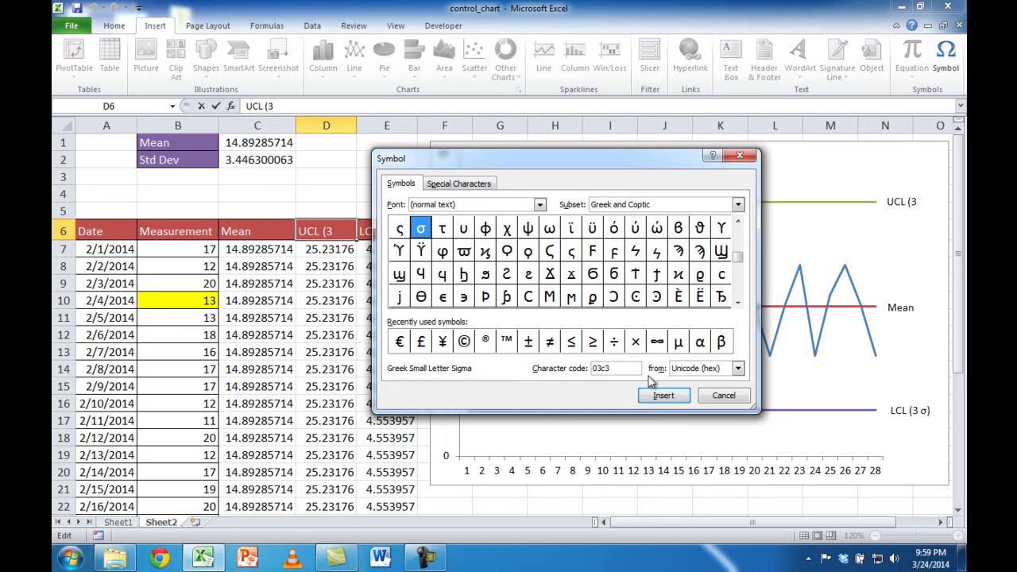
pyautogui.click(659, 400)
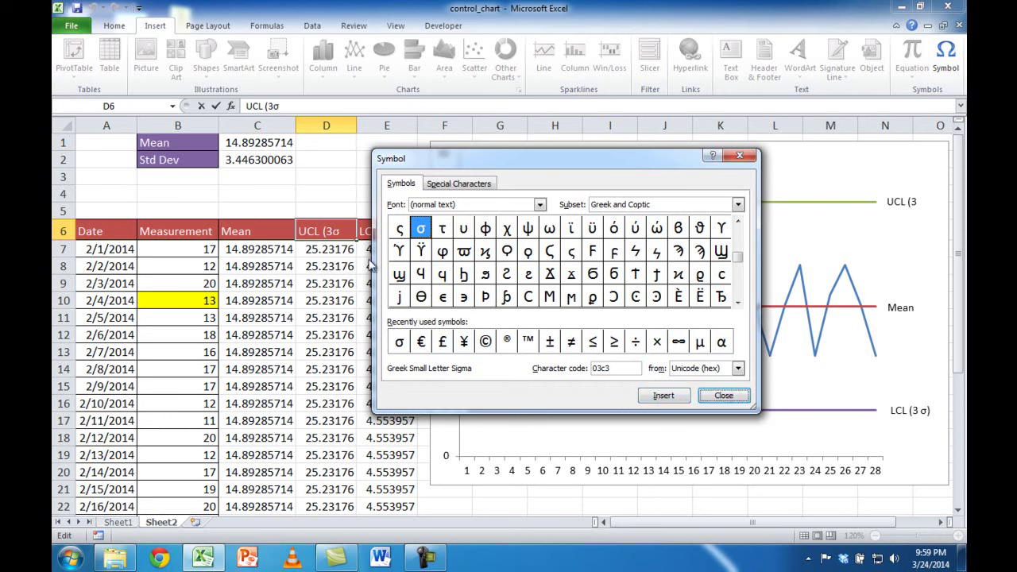
pyautogui.click(723, 395)
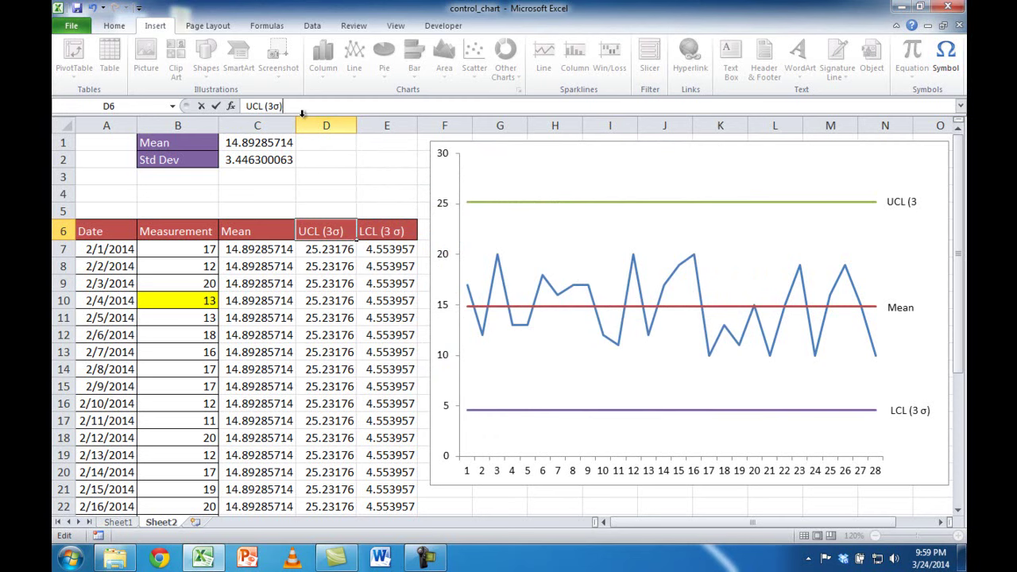
pyautogui.click(216, 106)
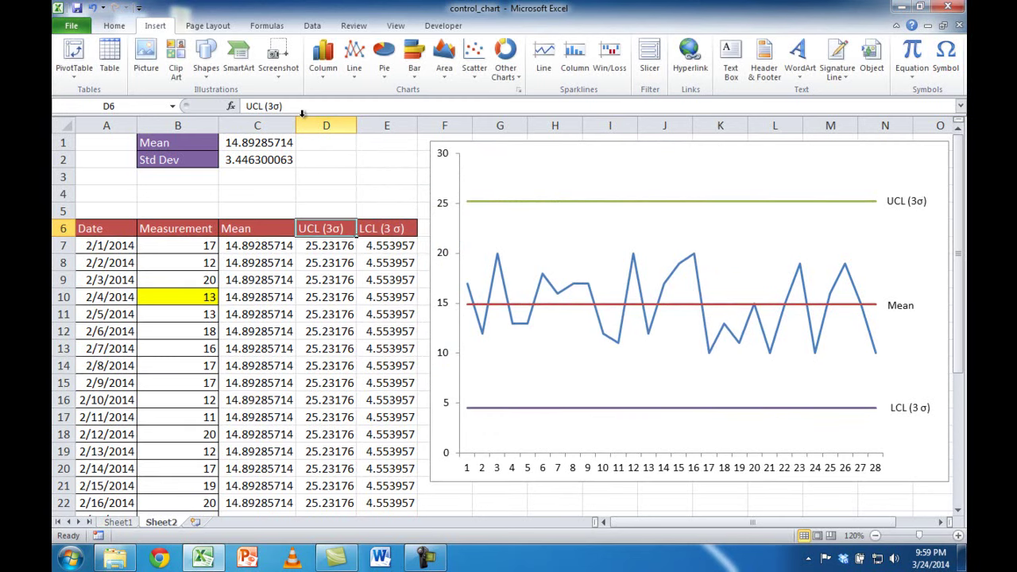
# Remove the space before the sigma in the E6 header so that it reads LCL (3σ)
pyautogui.click(397, 230)
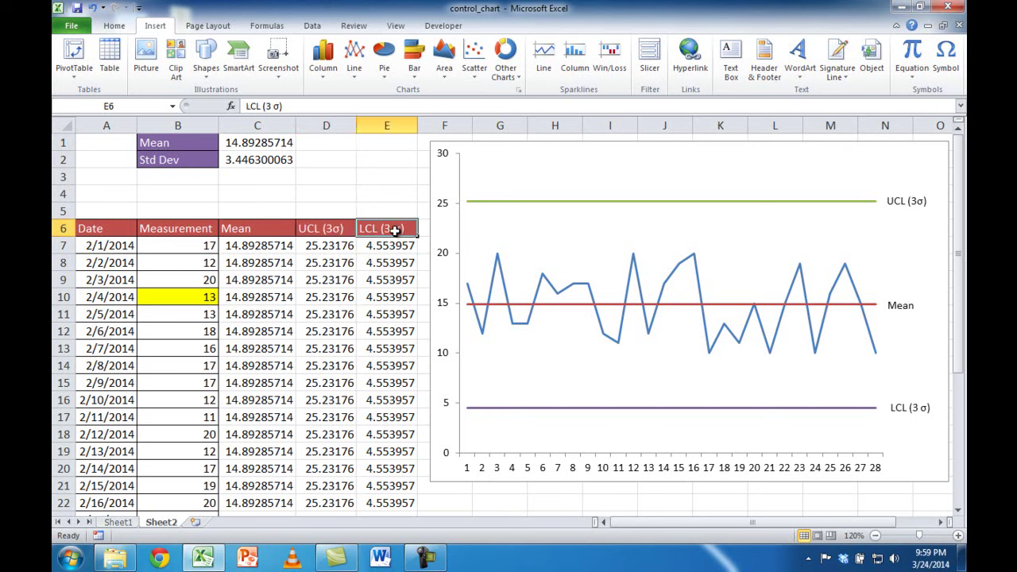
pyautogui.click(275, 109)
pyautogui.press('BackSpace')
pyautogui.press('Return')
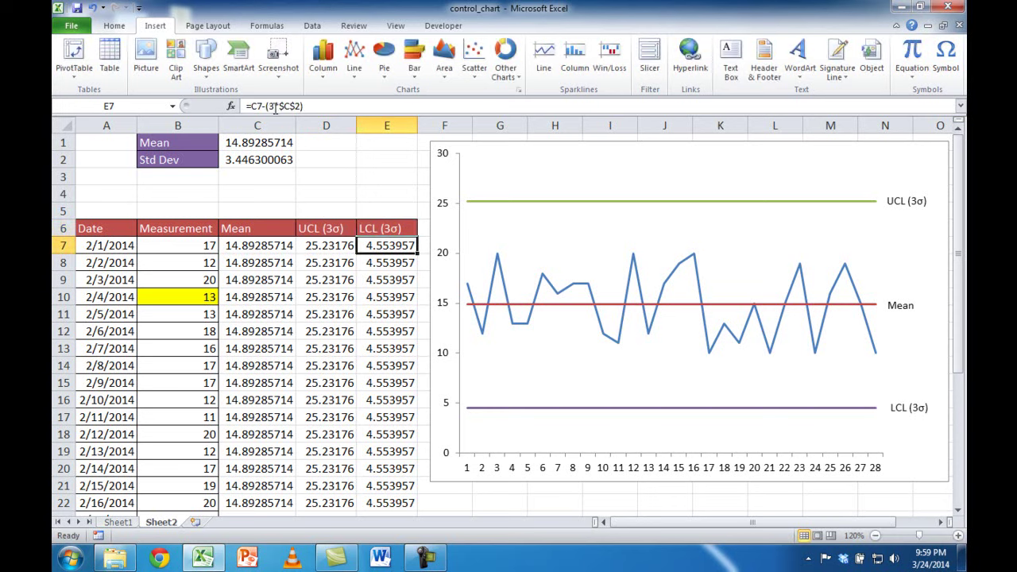